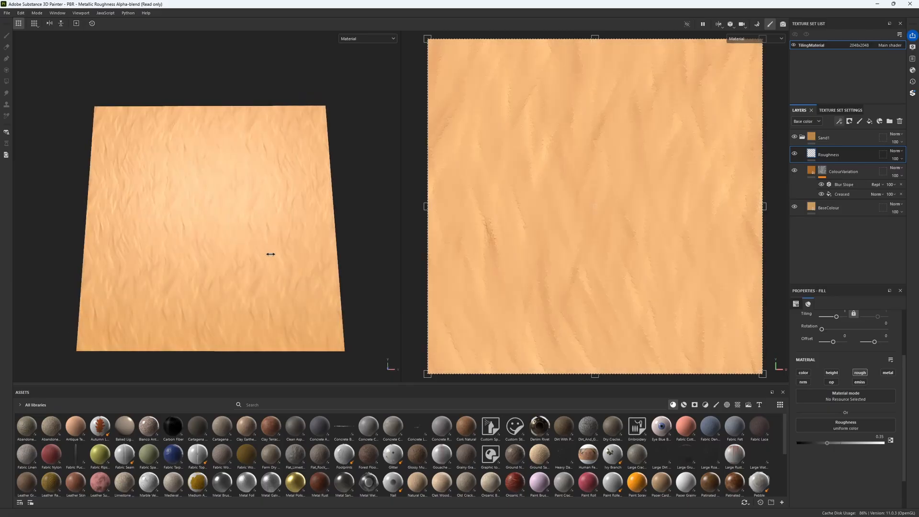
pyautogui.keyDown('alt'); pyautogui.moveTo(291, 243); pyautogui.dragTo(287, 251); pyautogui.keyUp('alt')
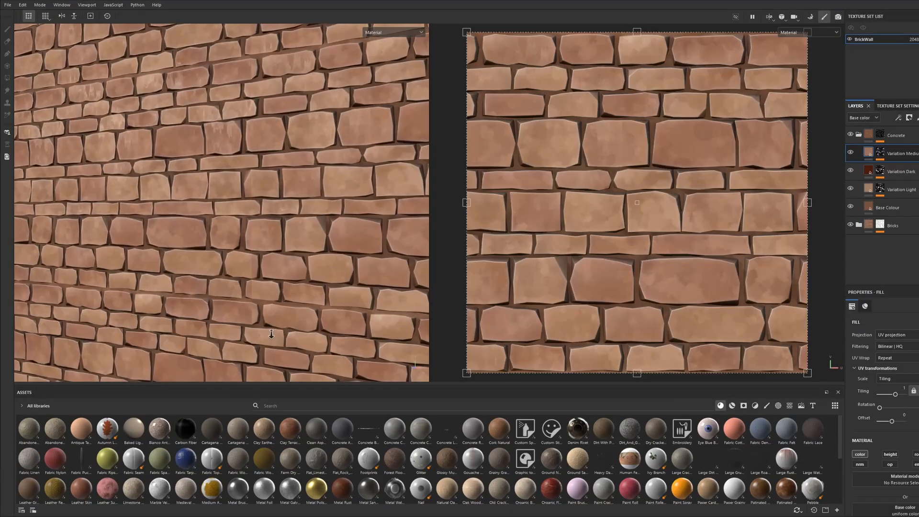
pyautogui.keyDown('alt'); pyautogui.moveTo(271, 335); pyautogui.dragTo(169, 341, button='right'); pyautogui.keyUp('alt')
pyautogui.keyDown('shift'); pyautogui.moveTo(82, 349); pyautogui.dragTo(240, 345, button='right'); pyautogui.keyUp('shift')
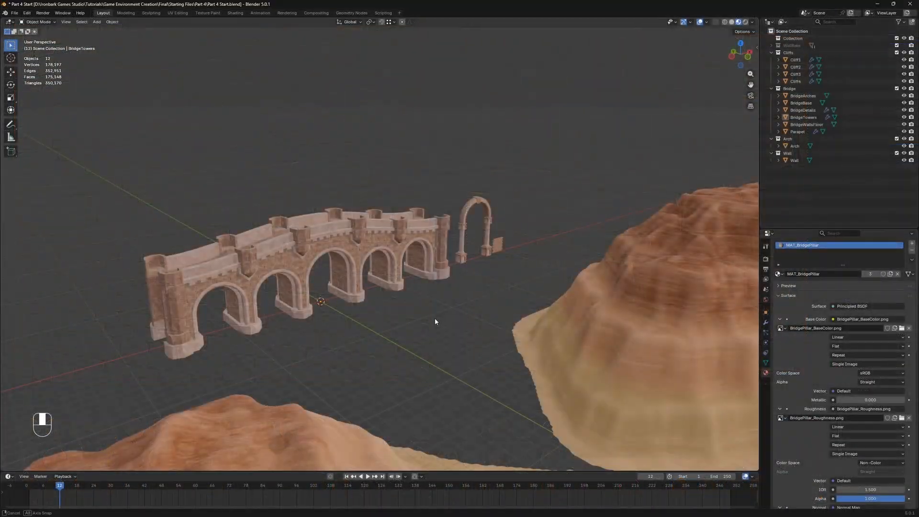
# Collapse the Cliffs, Bridge, Arch and Wall collections and exclude all four from the view layer.
pyautogui.moveTo(435, 318)
pyautogui.mouseDown(button='middle')
pyautogui.moveTo(425, 322)
pyautogui.moveTo(485, 318)
pyautogui.moveTo(413, 314)
pyautogui.mouseUp(button='middle')
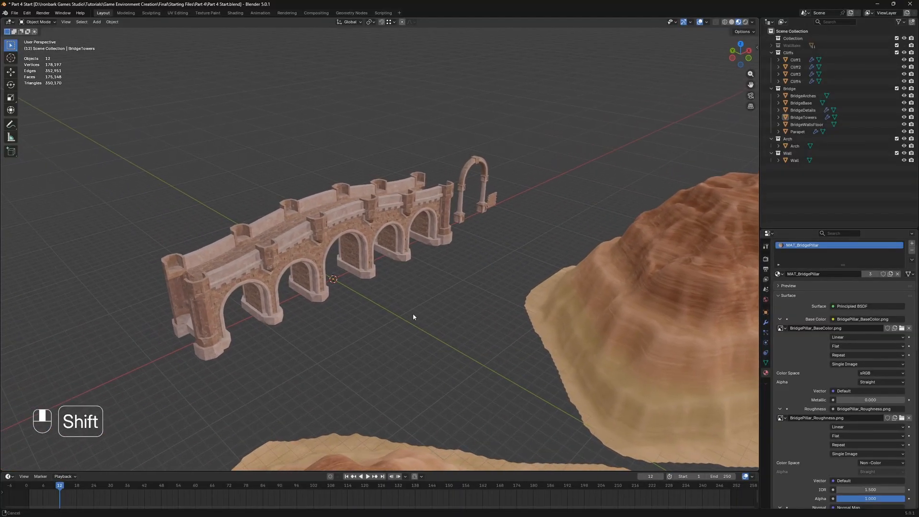
pyautogui.click(772, 52)
pyautogui.click(771, 60)
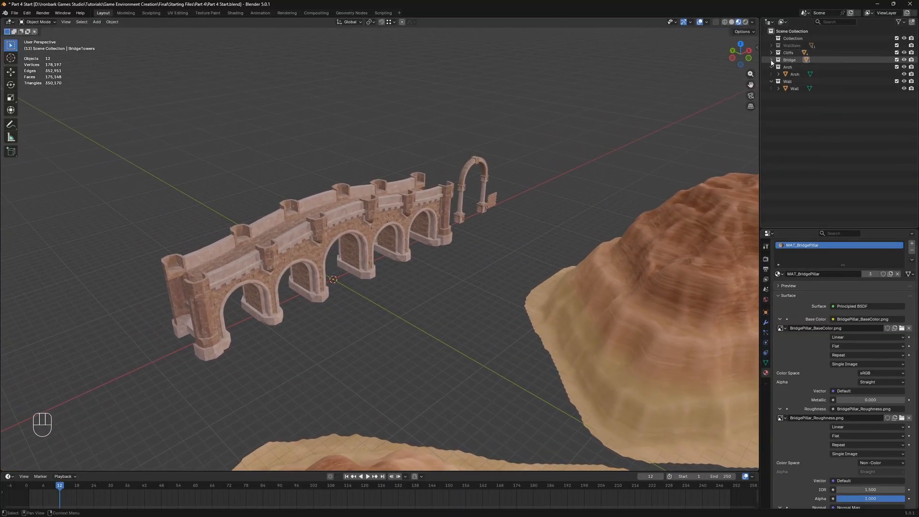
pyautogui.click(772, 67)
pyautogui.click(772, 74)
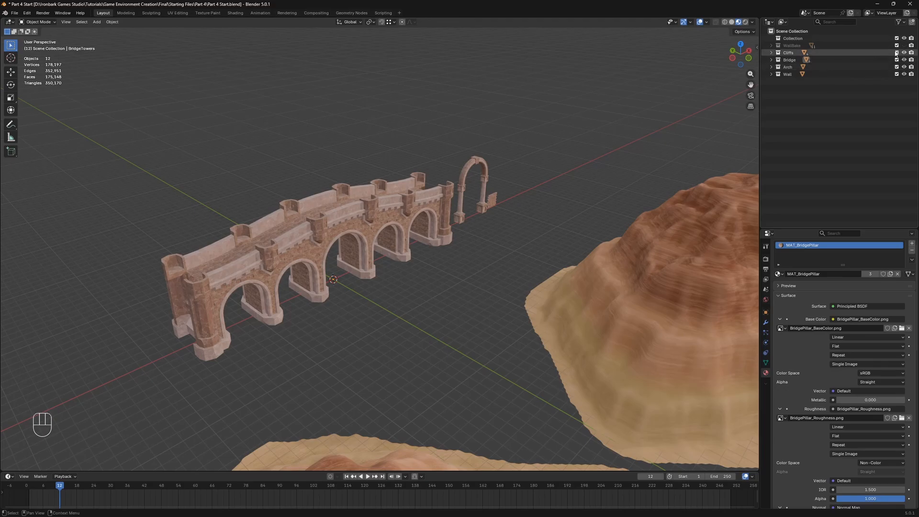
pyautogui.moveTo(897, 45); pyautogui.dragTo(896, 74)
# Add a mesh plane at the world origin.
pyautogui.moveTo(467, 240); pyautogui.dragTo(431, 268, button='middle')
pyautogui.hotkey('shift', 'a')
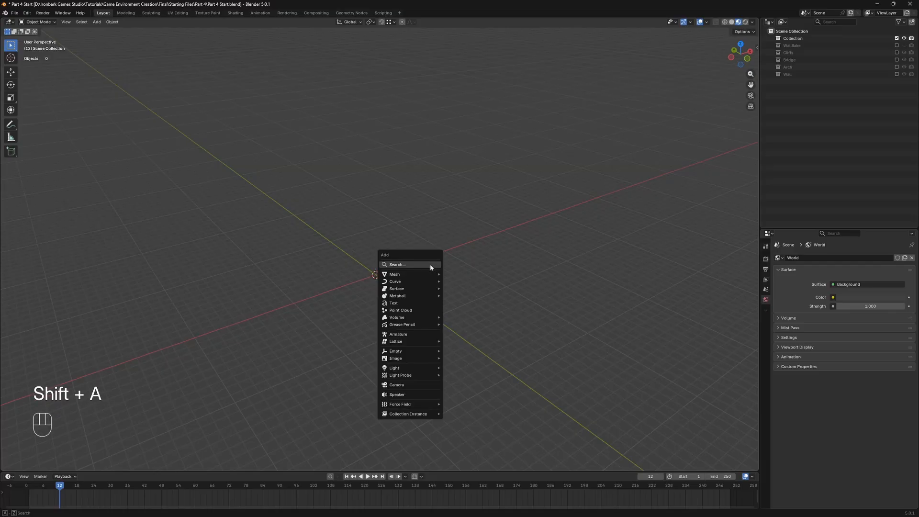
pyautogui.moveTo(389, 275)
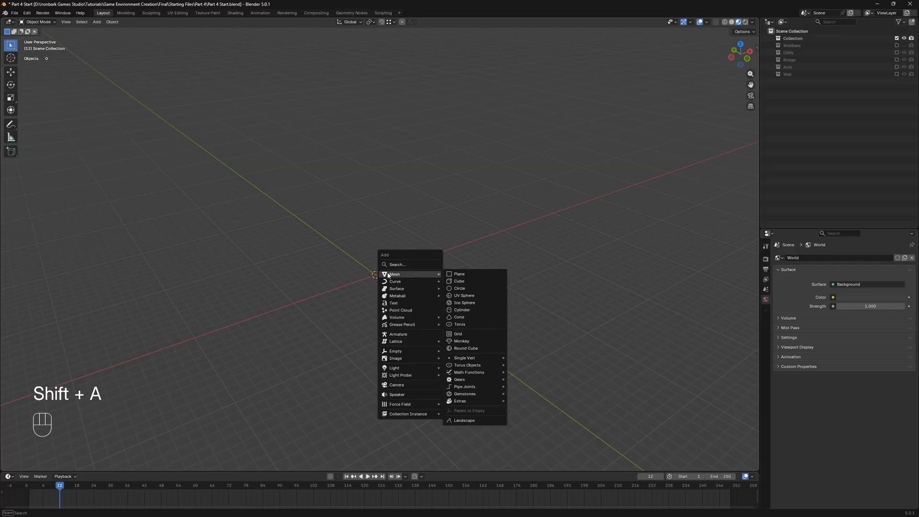
pyautogui.click(488, 277)
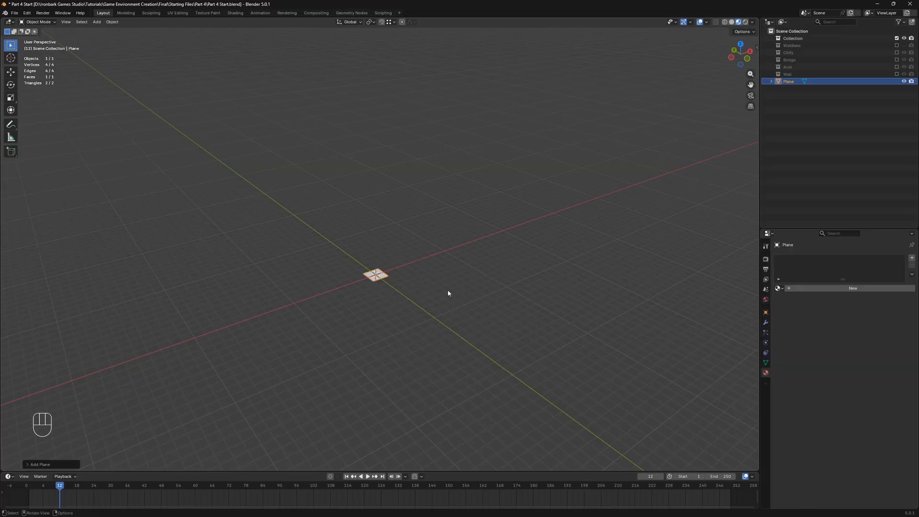
# Rotate the plane 90 degrees about the global X axis to stand it upright.
pyautogui.scroll(6, 433, 305)
pyautogui.scroll(2, 419, 336)
pyautogui.moveTo(420, 337); pyautogui.dragTo(401, 360, button='middle')
pyautogui.keyDown('shift'); pyautogui.moveTo(400, 361); pyautogui.dragTo(452, 267, button='middle'); pyautogui.keyUp('shift')
pyautogui.scroll(3, 511, 269)
pyautogui.write('rx')
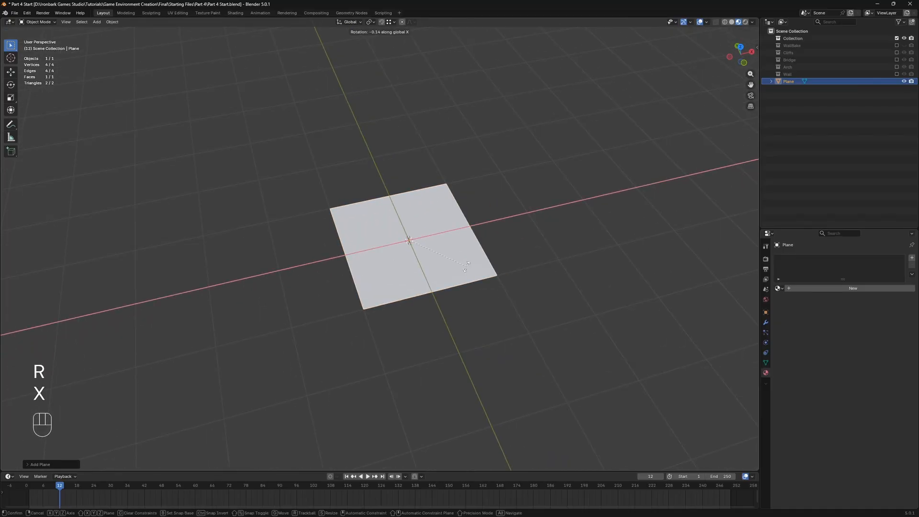
pyautogui.write('90')
pyautogui.click(456, 282)
# Create a new material on the plane and name it TilingMaterial.
pyautogui.keyDown('shift'); pyautogui.moveTo(456, 282); pyautogui.dragTo(387, 177, button='middle'); pyautogui.keyUp('shift')
pyautogui.scroll(-2, 400, 225)
pyautogui.keyDown('shift'); pyautogui.moveTo(412, 267); pyautogui.dragTo(423, 286, button='middle'); pyautogui.keyUp('shift')
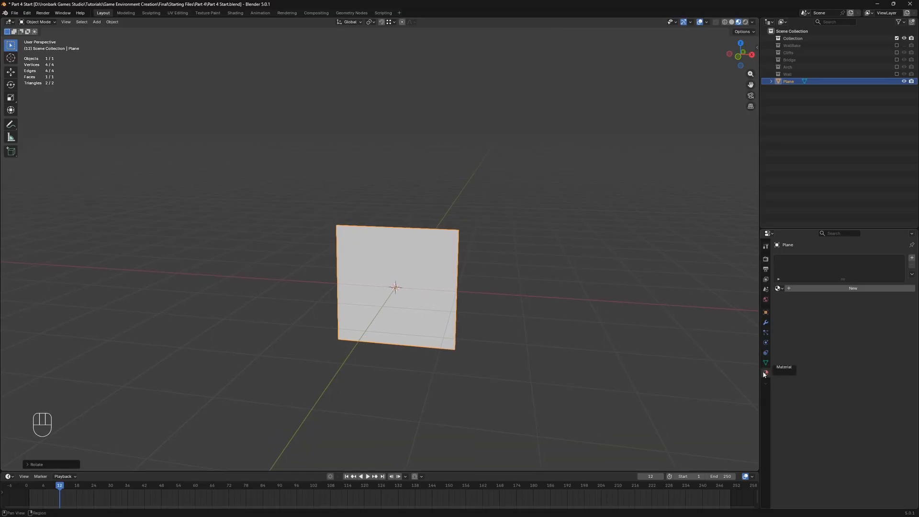
pyautogui.click(824, 288)
pyautogui.click(823, 289)
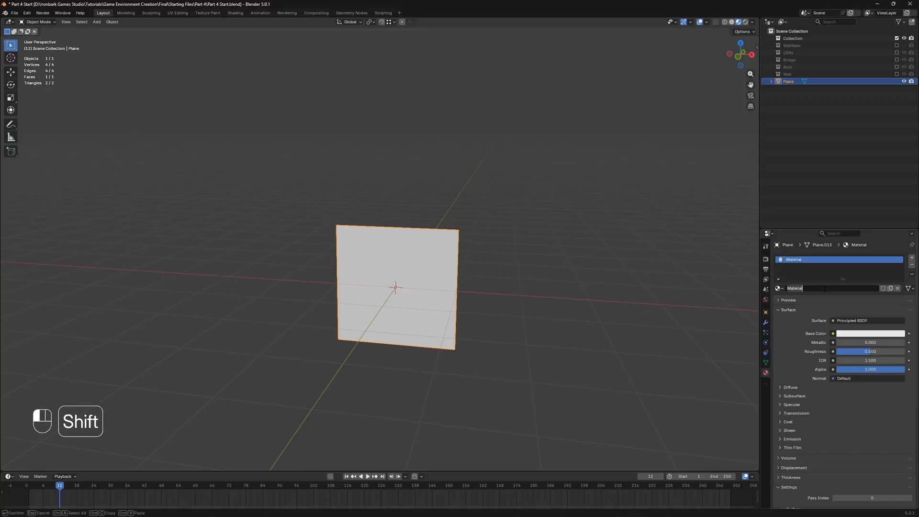
pyautogui.write('TilingMa')
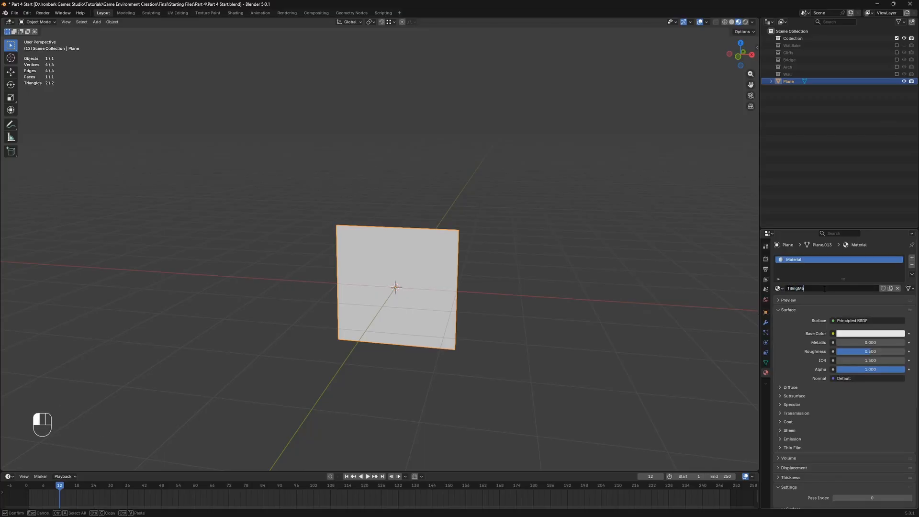
pyautogui.write('terial')
pyautogui.press('Return')
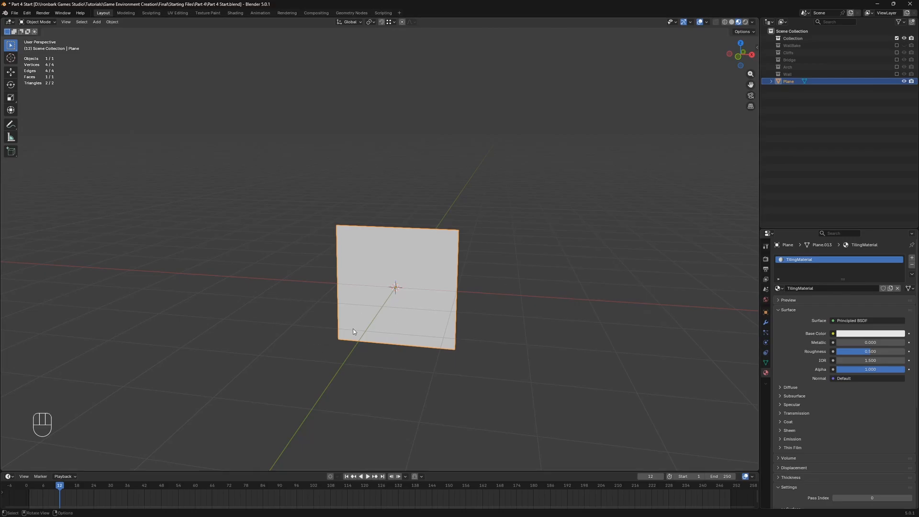
# Duplicate the plane 2 m up along Z and duplicate that copy 2 m along X.
pyautogui.moveTo(398, 330); pyautogui.dragTo(383, 344, button='middle')
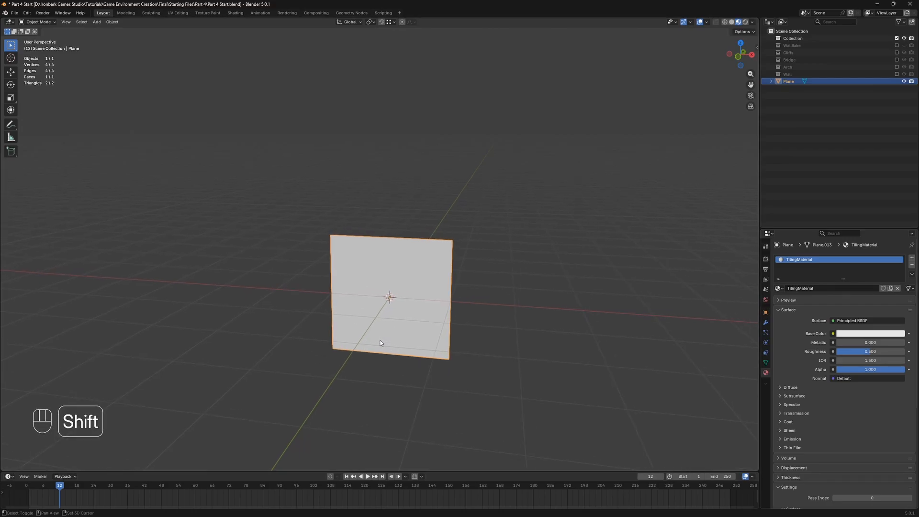
pyautogui.hotkey('shift', 'd')
pyautogui.press('z')
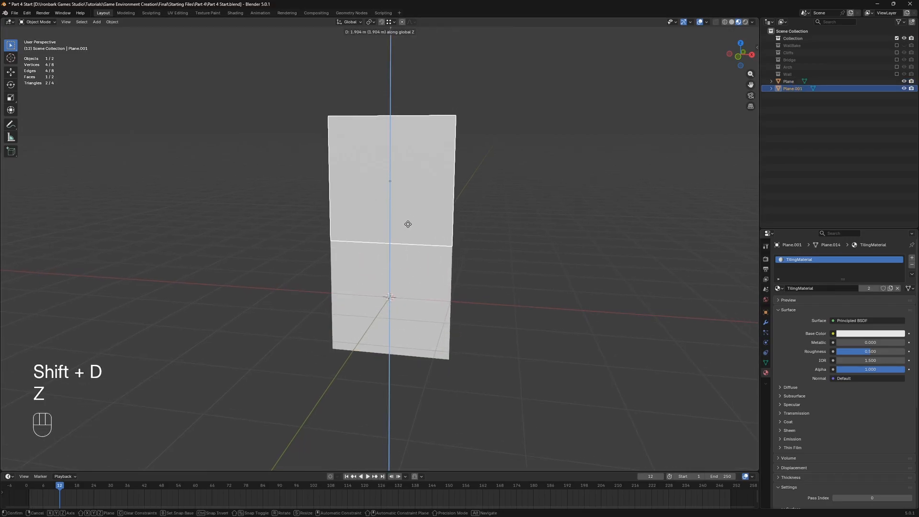
pyautogui.press('2')
pyautogui.click(407, 224)
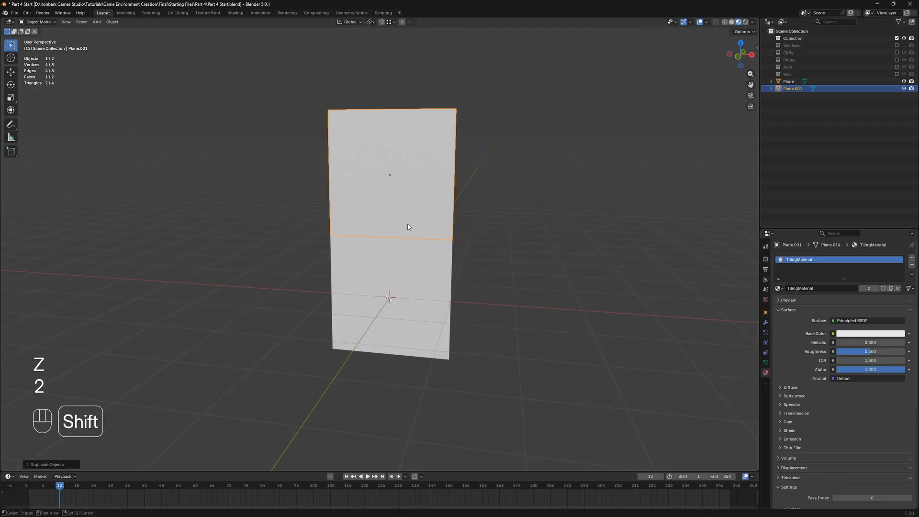
pyautogui.hotkey('shift', 'd')
pyautogui.press('x')
pyautogui.press('2')
pyautogui.click(408, 223)
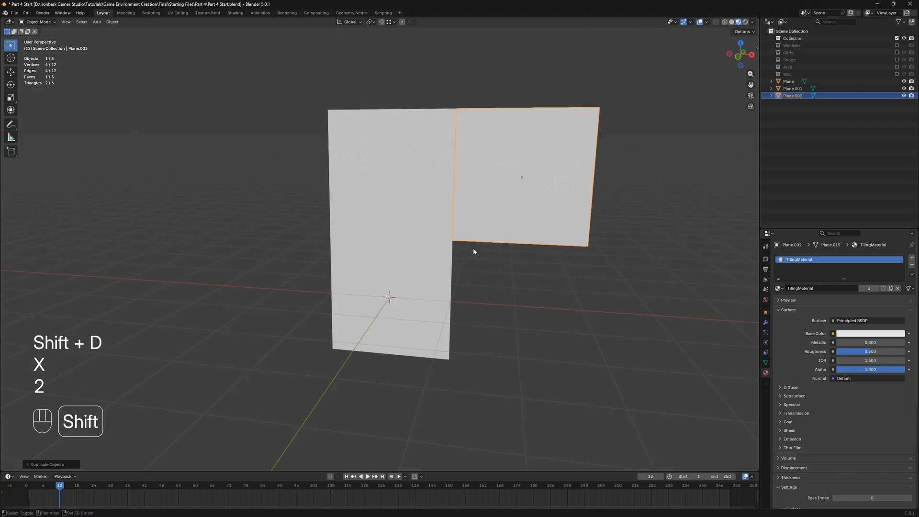
# Duplicate the newest plane downward twice, offsetting each copy -2 m along Z, to form a column of three.
pyautogui.hotkey('shift', 'd')
pyautogui.press('z')
pyautogui.press('-')
pyautogui.press('2')
pyautogui.press('Return')
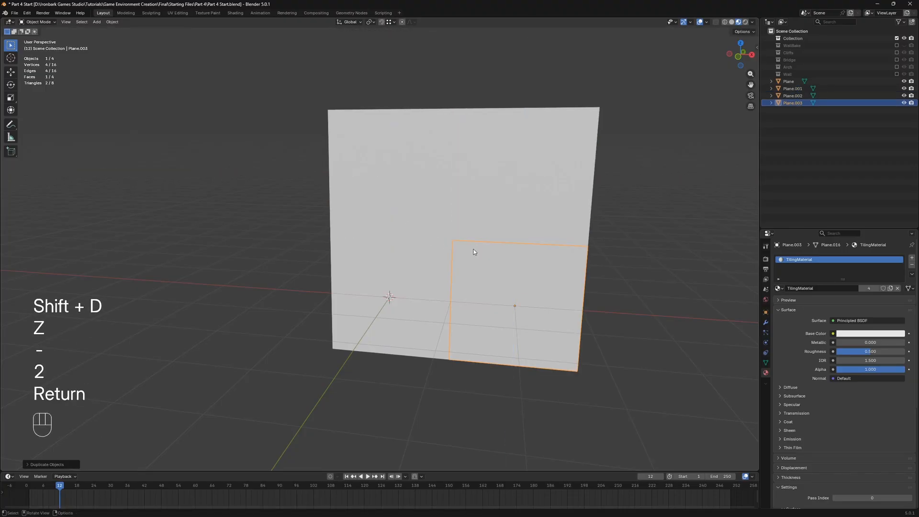
pyautogui.hotkey('shift', 'd')
pyautogui.press('z')
pyautogui.press('-')
pyautogui.press('2')
pyautogui.press('Return')
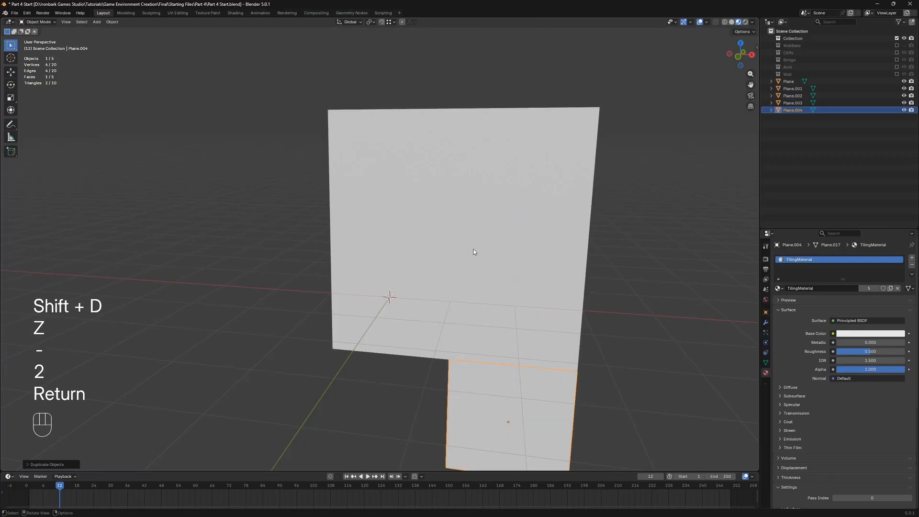
# Duplicate the column's lowest plane sideways twice, offsetting each copy -2 m along X, to form the bottom row.
pyautogui.hotkey('shift', 'd')
pyautogui.press('x')
pyautogui.press('-')
pyautogui.press('2')
pyautogui.press('Return')
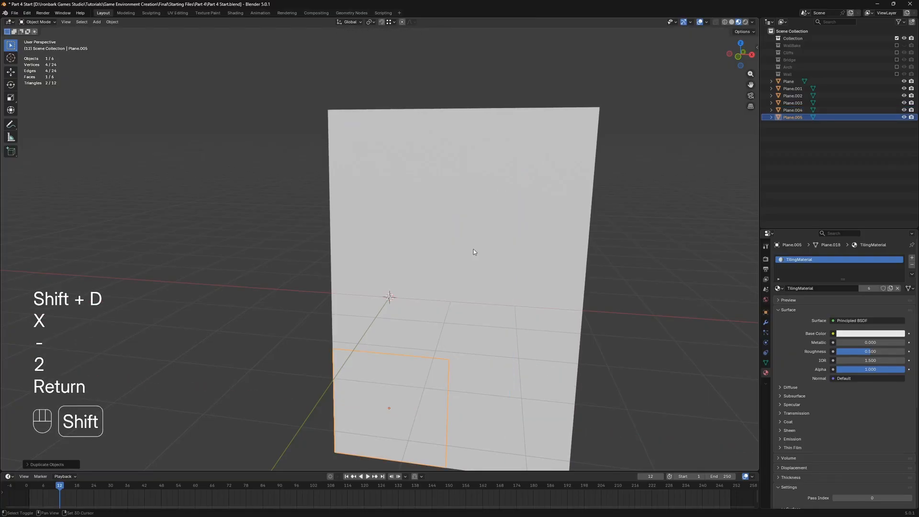
pyautogui.hotkey('shift', 'd')
pyautogui.press('x')
pyautogui.press('-')
pyautogui.press('2')
pyautogui.press('Return')
# Duplicate the last bottom-row plane upward twice, 2 m along Z each time, to complete the 3 by 3 grid.
pyautogui.hotkey('shift', 'd')
pyautogui.rightClick(499, 258)
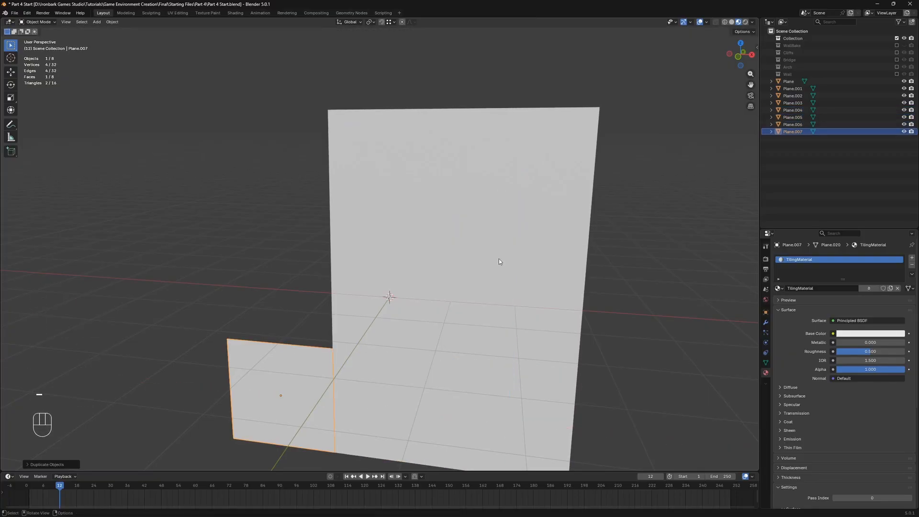
pyautogui.press('g')
pyautogui.press('z')
pyautogui.press('2')
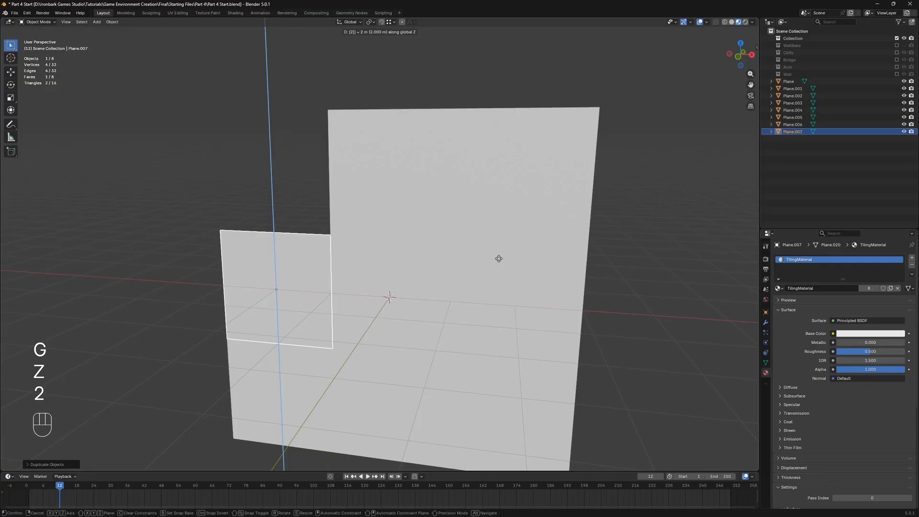
pyautogui.press('Return')
pyautogui.hotkey('shift', 'd')
pyautogui.press('z')
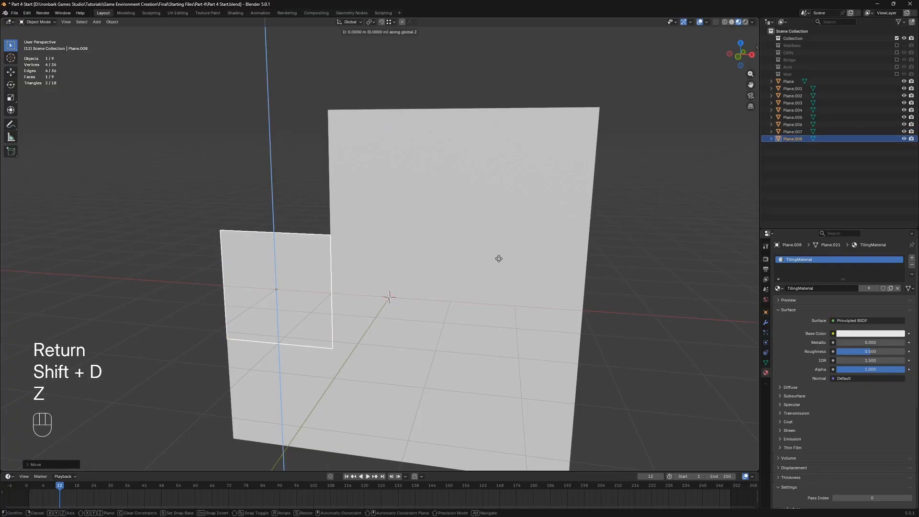
pyautogui.press('2')
pyautogui.click(500, 260)
pyautogui.click(623, 279)
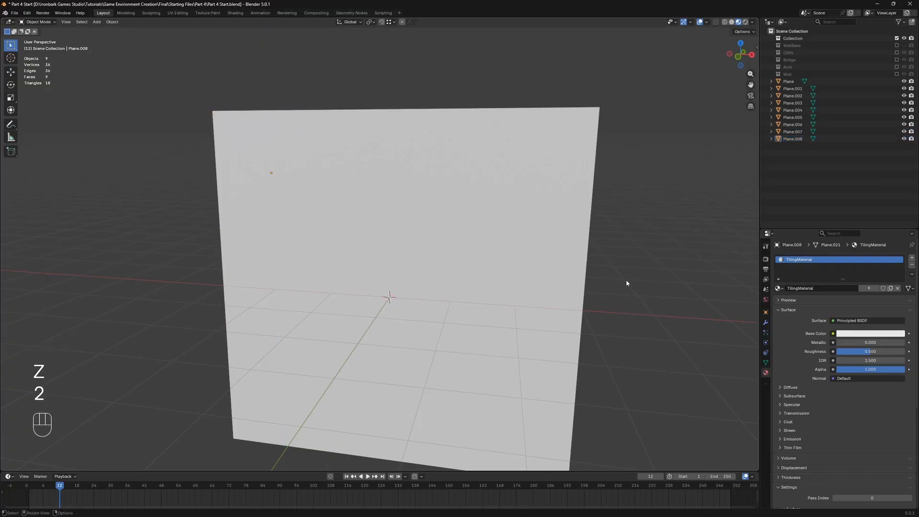
# Select all nine planes and export them as an FBX file named TilingPlane.
pyautogui.keyDown('shift'); pyautogui.moveTo(468, 341); pyautogui.dragTo(469, 311, button='middle'); pyautogui.keyUp('shift')
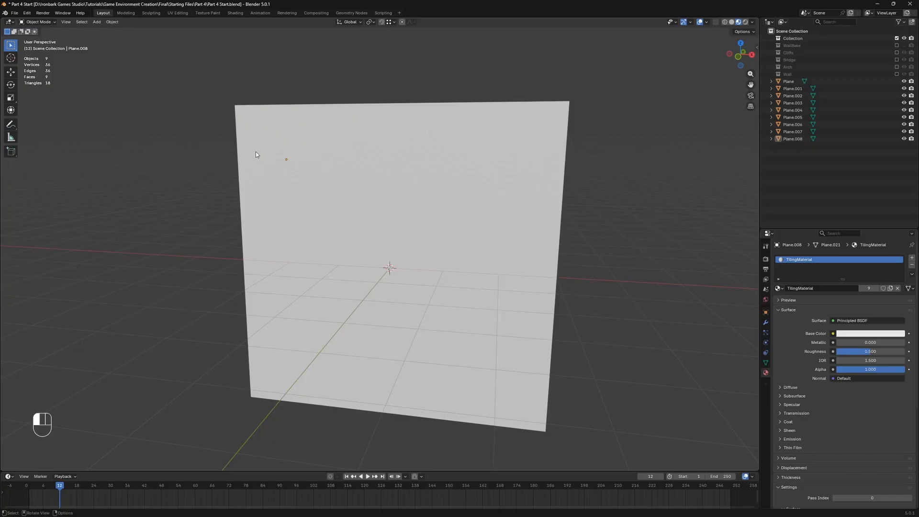
pyautogui.moveTo(256, 151); pyautogui.dragTo(507, 327)
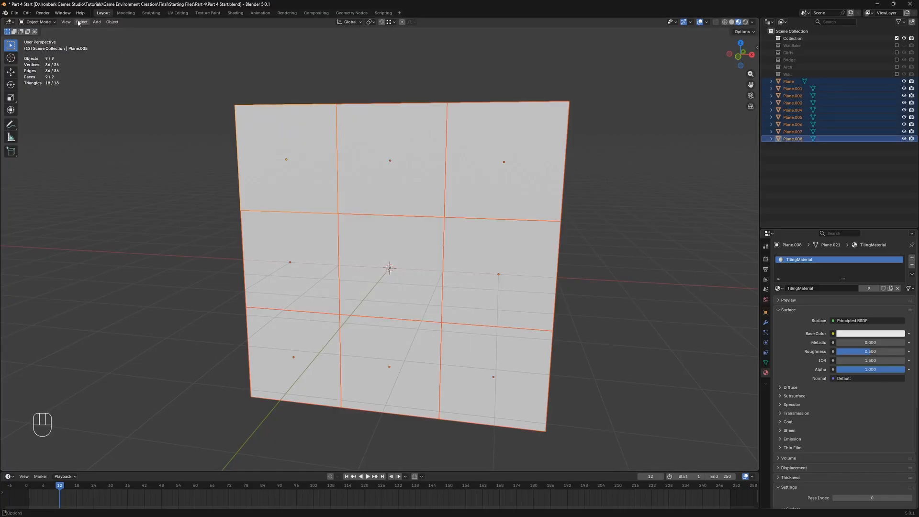
pyautogui.click(14, 13)
pyautogui.moveTo(40, 124)
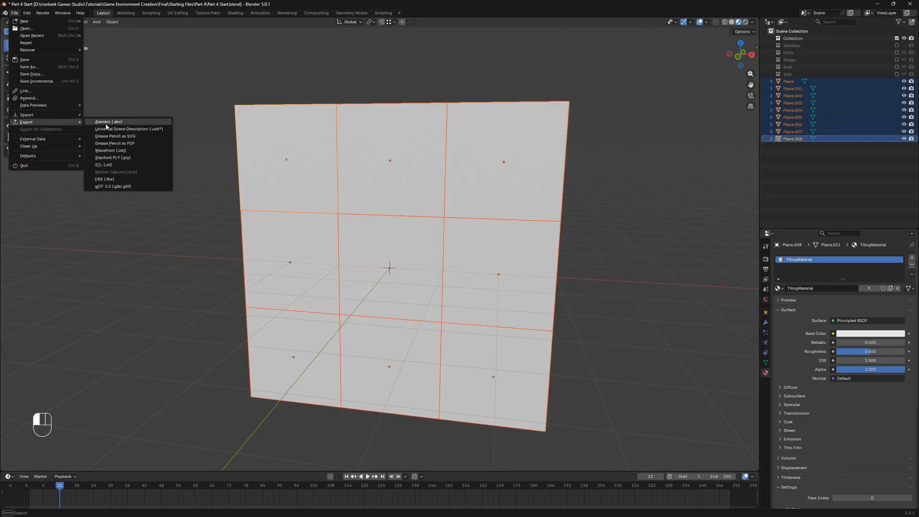
pyautogui.click(106, 179)
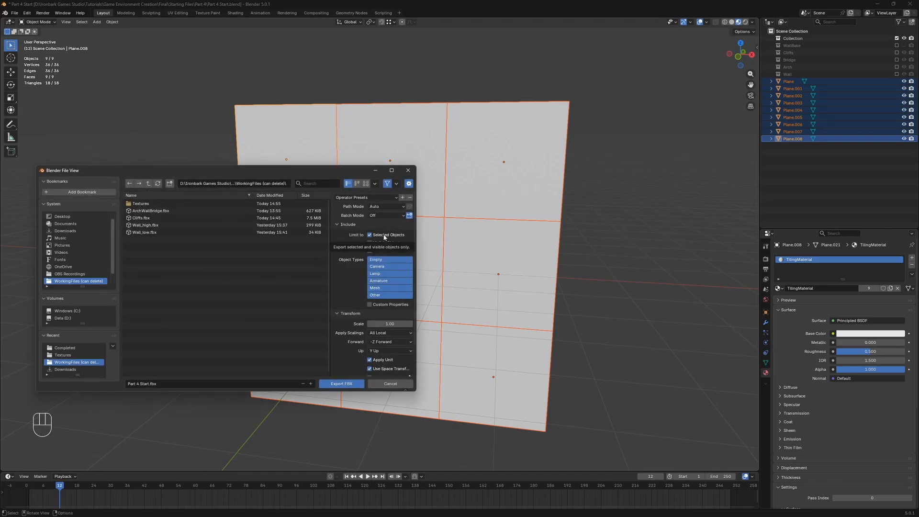
pyautogui.click(177, 382)
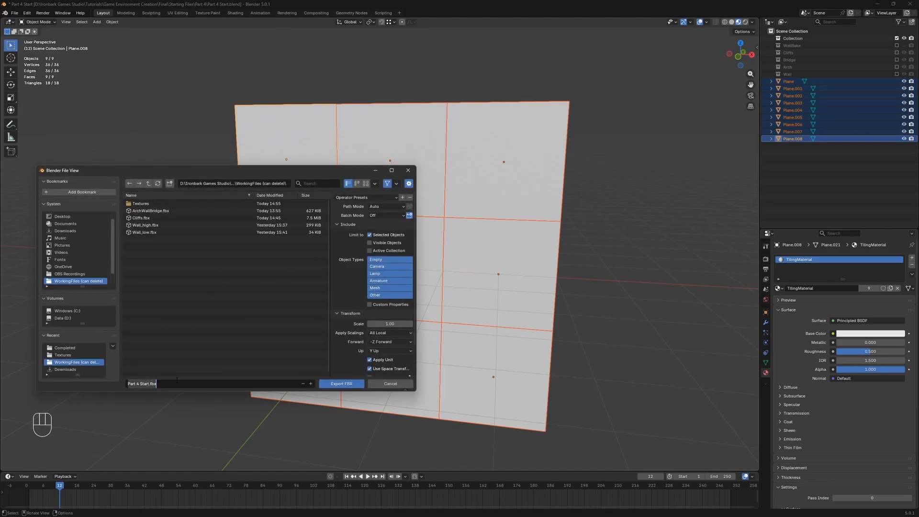
pyautogui.write('TilingPlane')
pyautogui.press('Return')
pyautogui.click(341, 384)
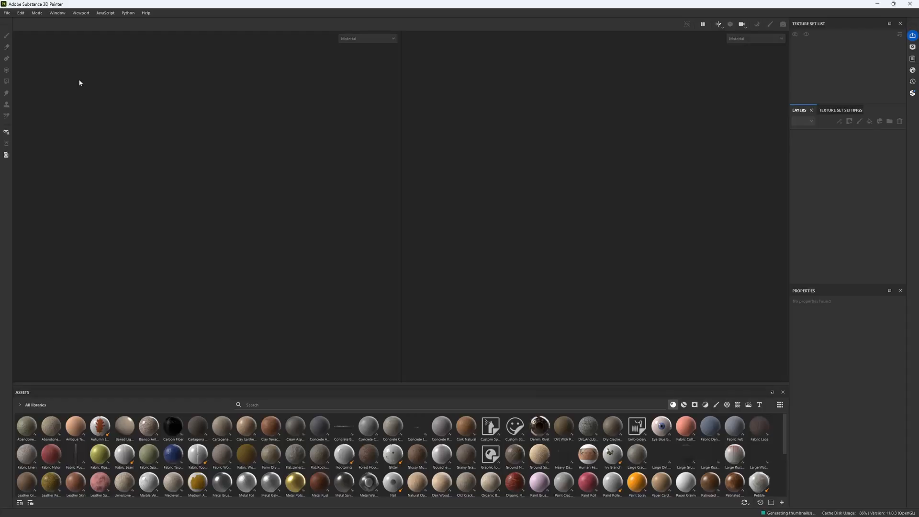
# Create a new project from TilingPlane.fbx with 2048 document resolution and OpenGL normal map format.
pyautogui.click(7, 12)
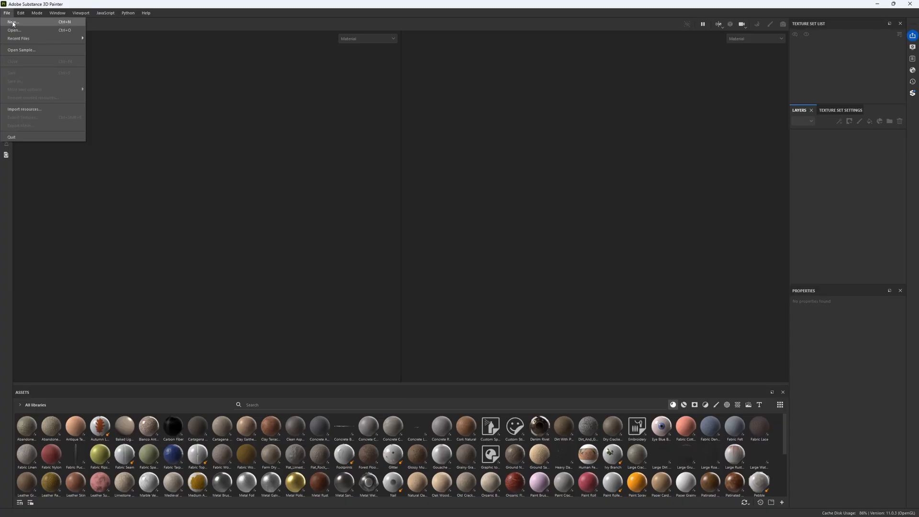
pyautogui.click(13, 23)
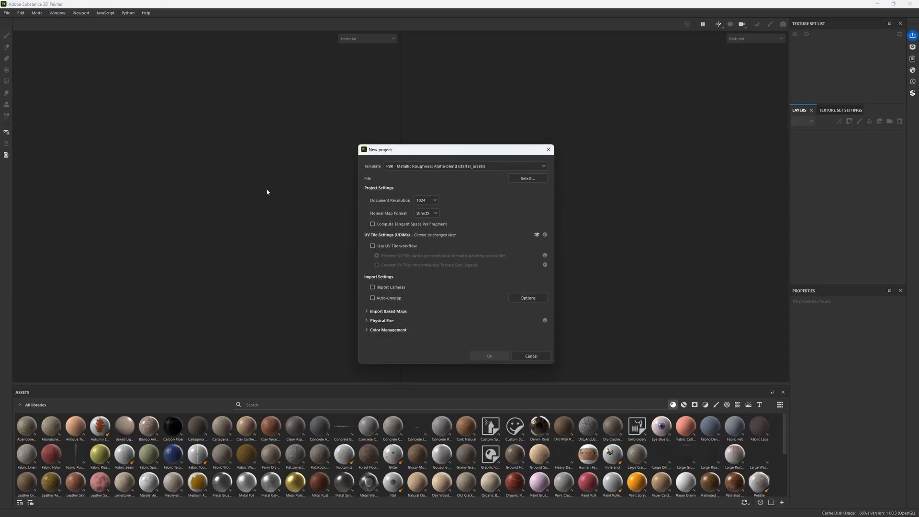
pyautogui.click(426, 200)
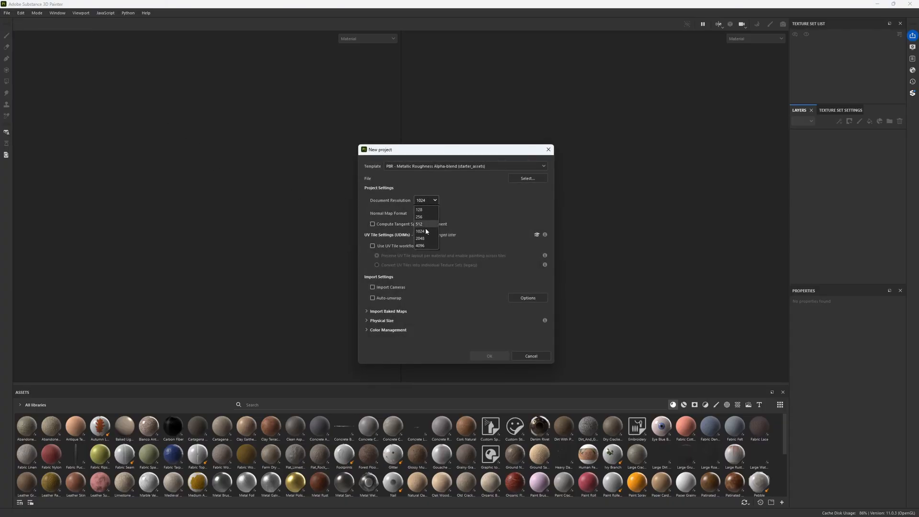
pyautogui.click(422, 240)
pyautogui.click(435, 214)
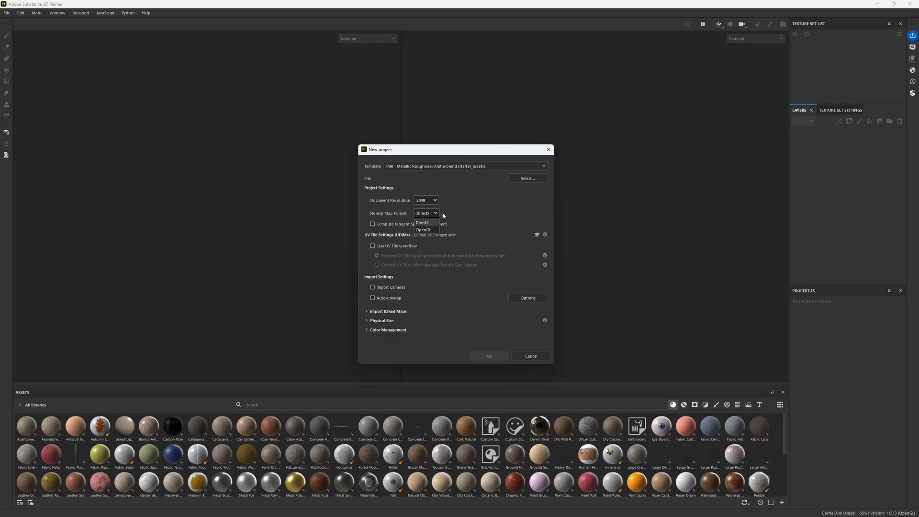
pyautogui.click(424, 229)
pyautogui.click(524, 180)
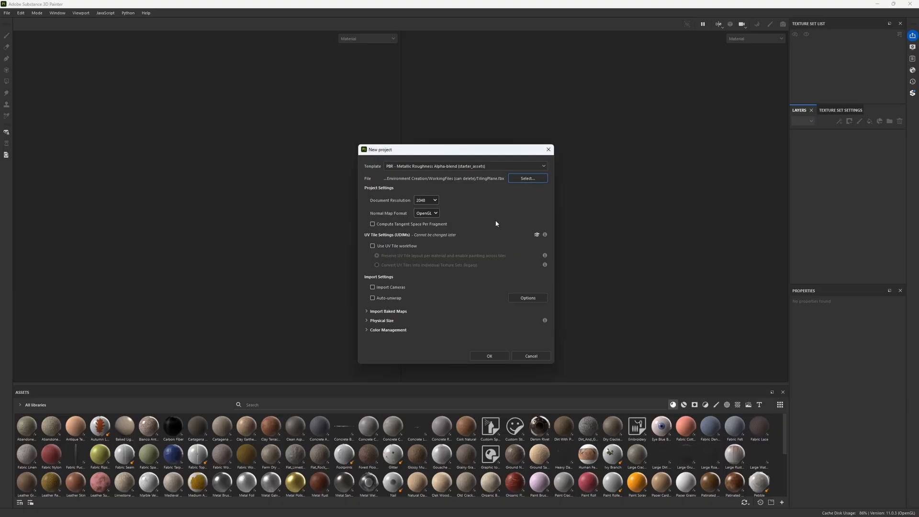
pyautogui.click(490, 356)
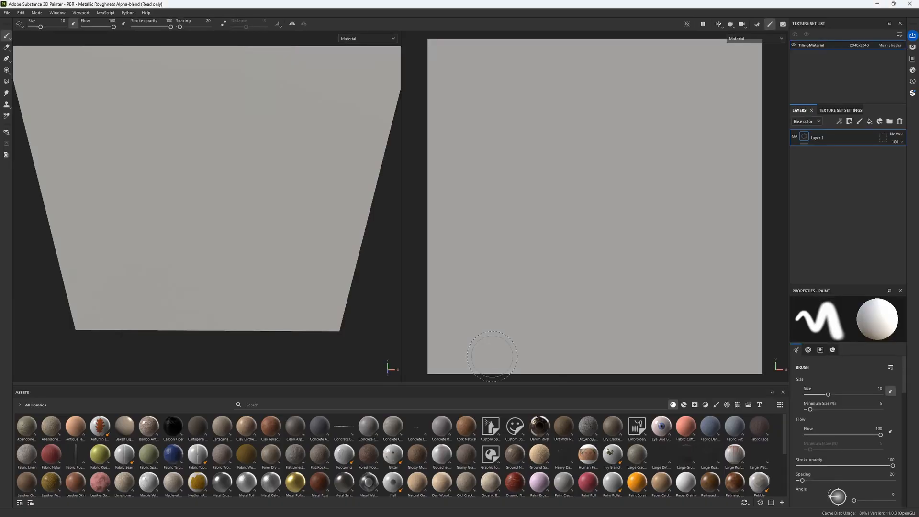
# Paint a test stroke on the centre plane of the grid to check the tiling, and undo it.
pyautogui.scroll(-2, 97, 163)
pyautogui.keyDown('alt'); pyautogui.moveTo(173, 249); pyautogui.dragTo(196, 217); pyautogui.keyUp('alt')
pyautogui.keyDown('alt'); pyautogui.moveTo(196, 218); pyautogui.dragTo(213, 229, button='middle'); pyautogui.keyUp('alt')
pyautogui.moveTo(218, 200)
pyautogui.mouseDown()
pyautogui.moveTo(227, 229)
pyautogui.moveTo(226, 219)
pyautogui.moveTo(210, 223)
pyautogui.mouseUp()
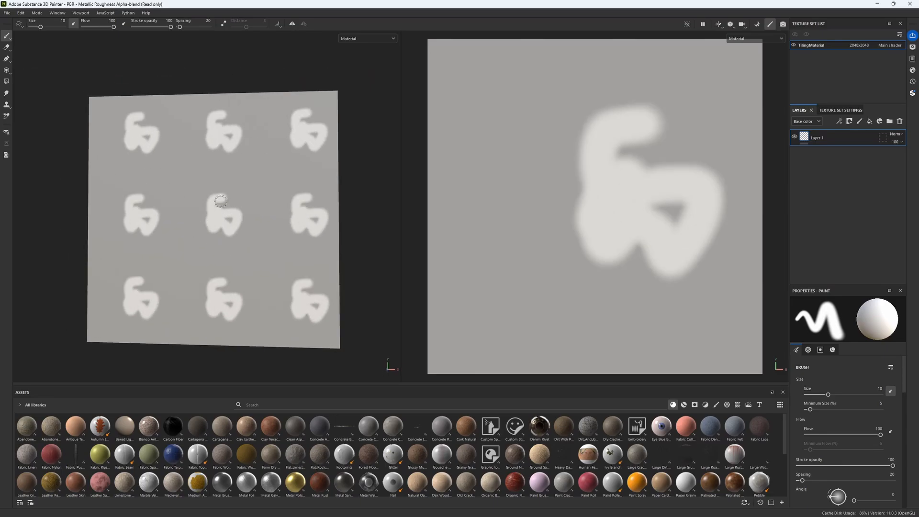
pyautogui.hotkey('ctrl', 'z')
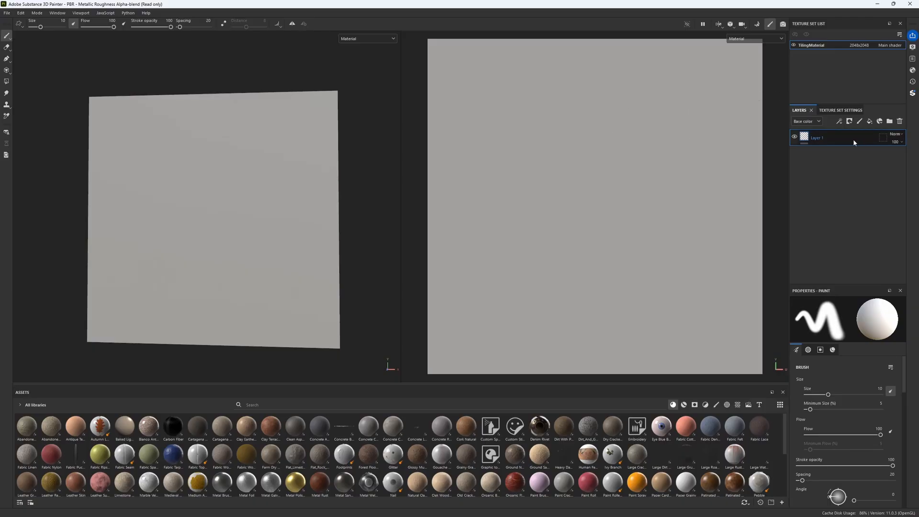
# Delete the default paint layer and add a folder named Sand1.
pyautogui.click(902, 123)
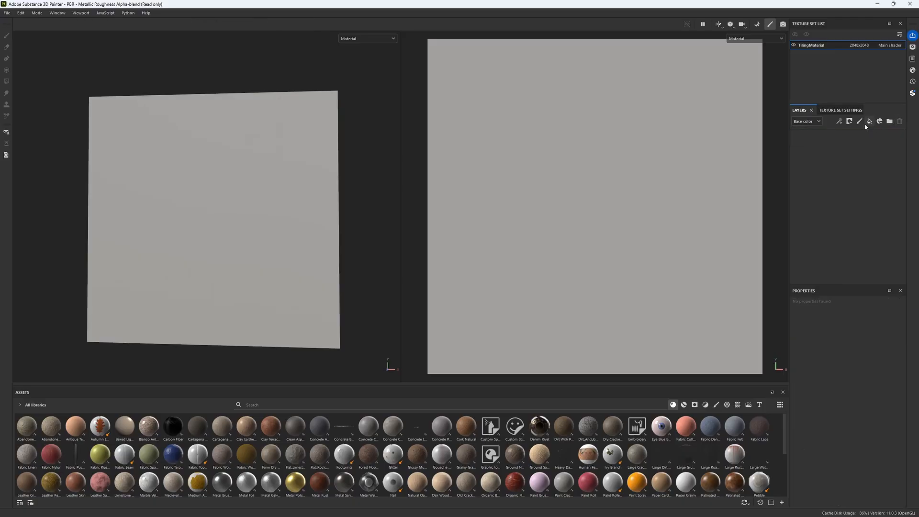
pyautogui.click(889, 122)
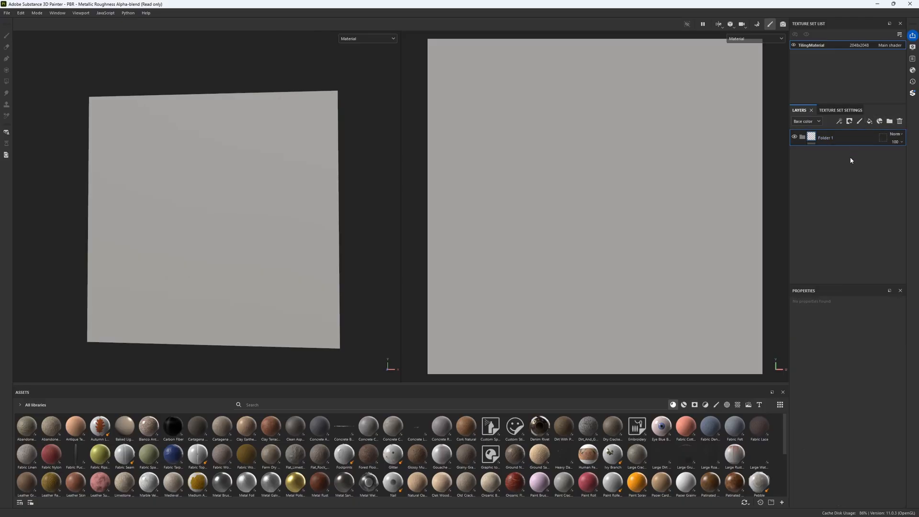
pyautogui.doubleClick(830, 138)
pyautogui.write('Sand')
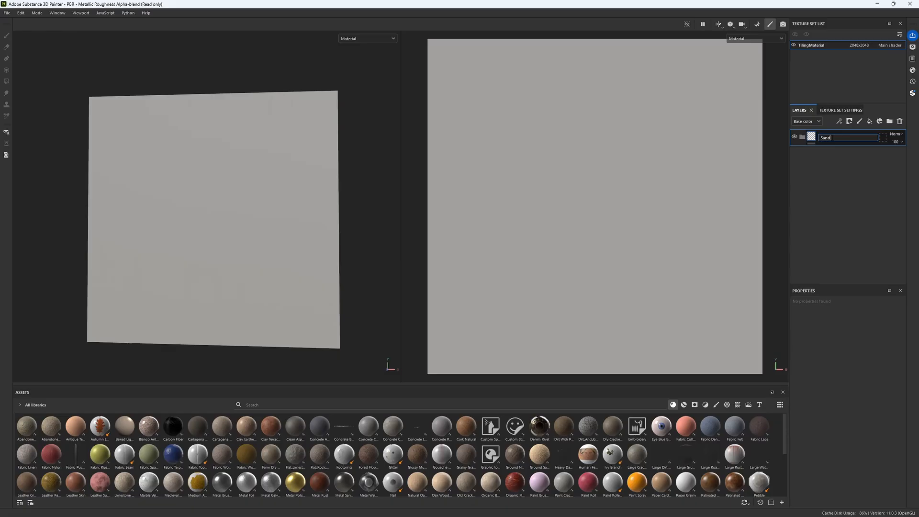
pyautogui.write('1')
pyautogui.press('Return')
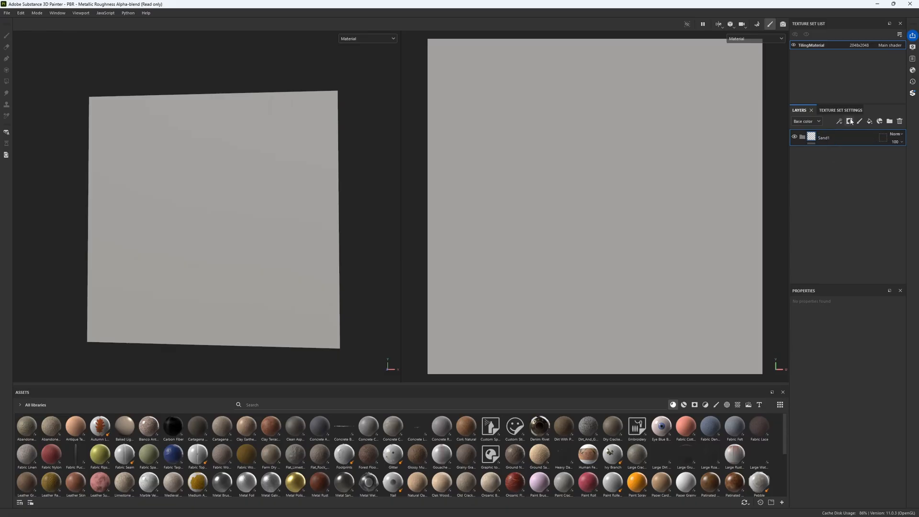
# Add a fill layer named BaseColour inside the Sand1 folder.
pyautogui.click(870, 123)
pyautogui.doubleClick(829, 154)
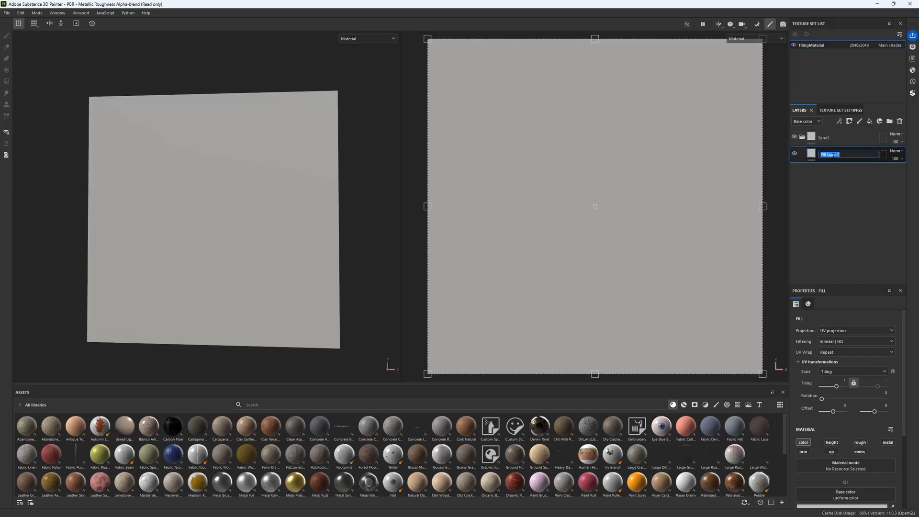
pyautogui.write('BaseColour')
pyautogui.press('Return')
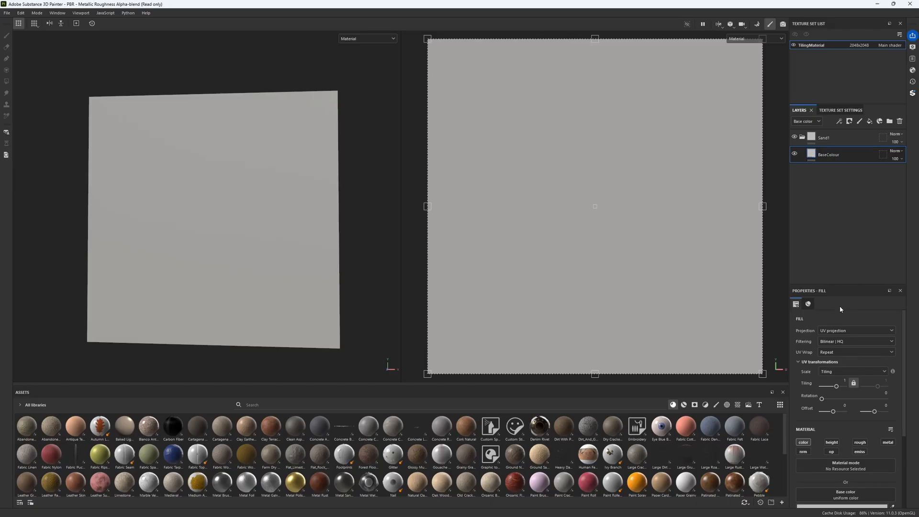
# Enable roughness on BaseColour at 0.7 and set its base color to a light sandy orange.
pyautogui.scroll(-3, 854, 391)
pyautogui.click(862, 357)
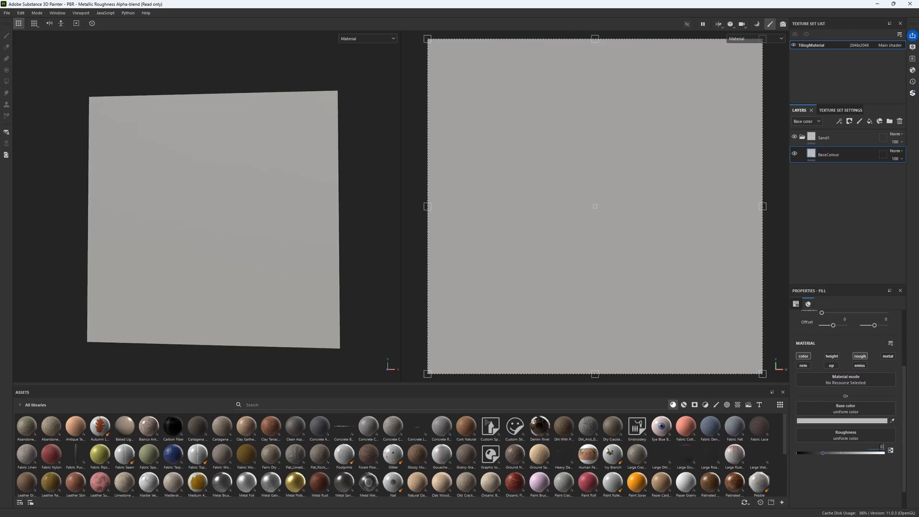
pyautogui.write('0.7')
pyautogui.press('Return')
pyautogui.click(846, 422)
pyautogui.moveTo(833, 475); pyautogui.dragTo(834, 467)
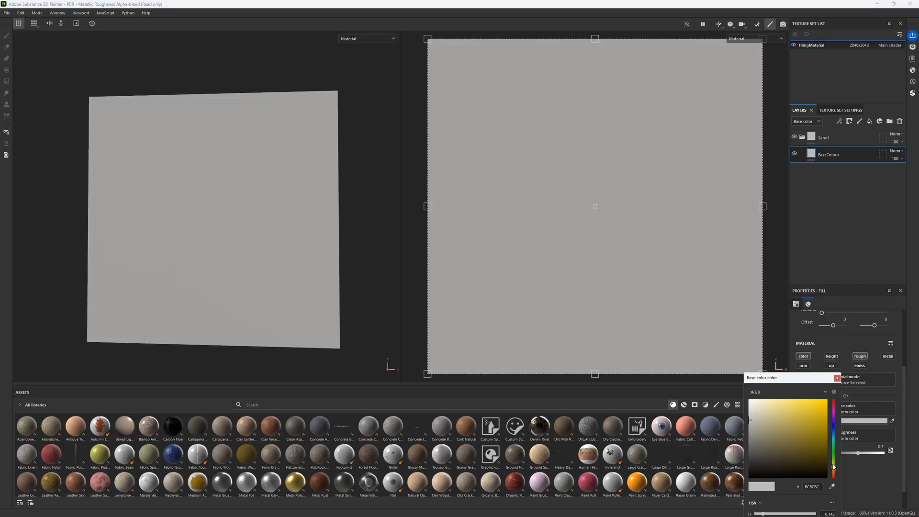
pyautogui.click(771, 418)
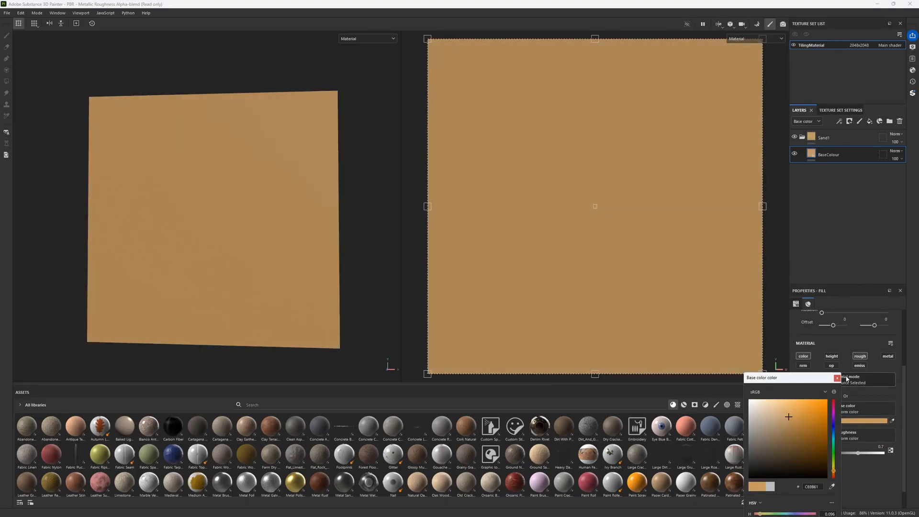
pyautogui.click(837, 378)
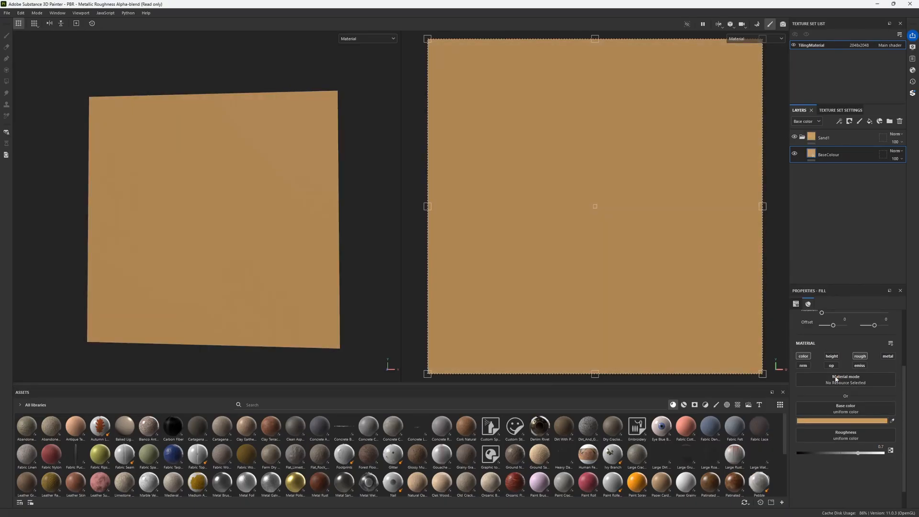
# Add a fill layer named ColourVariation above BaseColour.
pyautogui.click(872, 121)
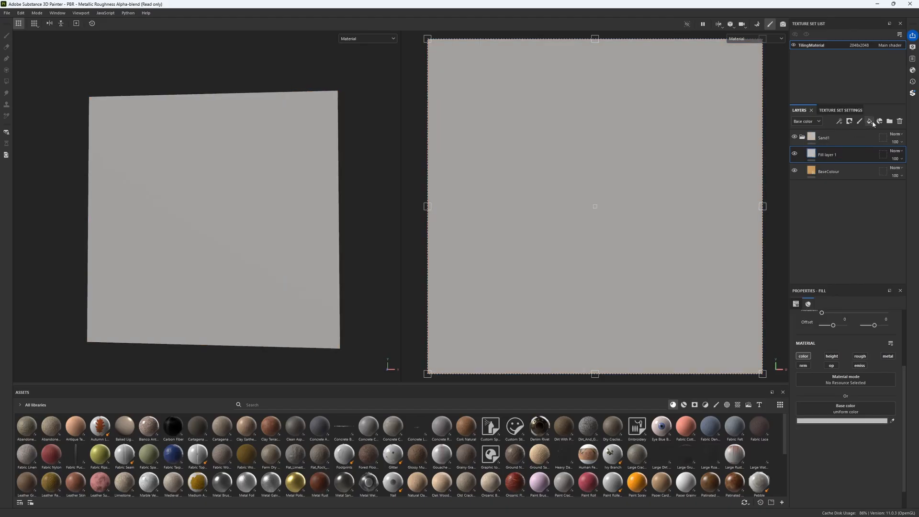
pyautogui.doubleClick(827, 154)
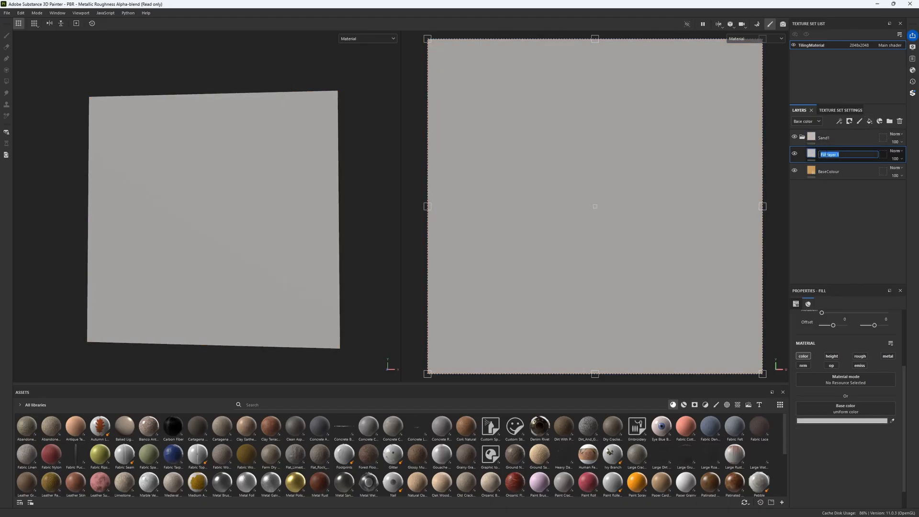
pyautogui.write('ColourVariation')
pyautogui.press('Return')
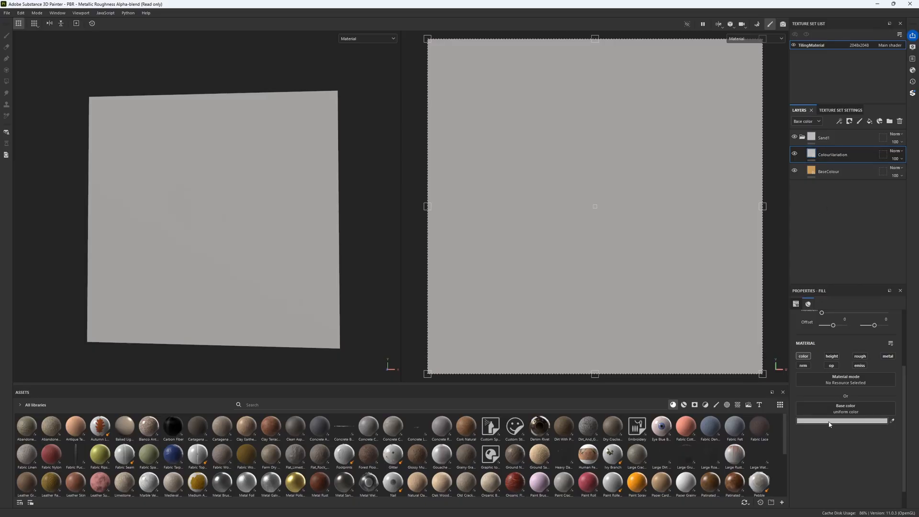
# Set ColourVariation's base color to a dark orange-brown, and enable its roughness and height channels with height at 0.35.
pyautogui.click(881, 421)
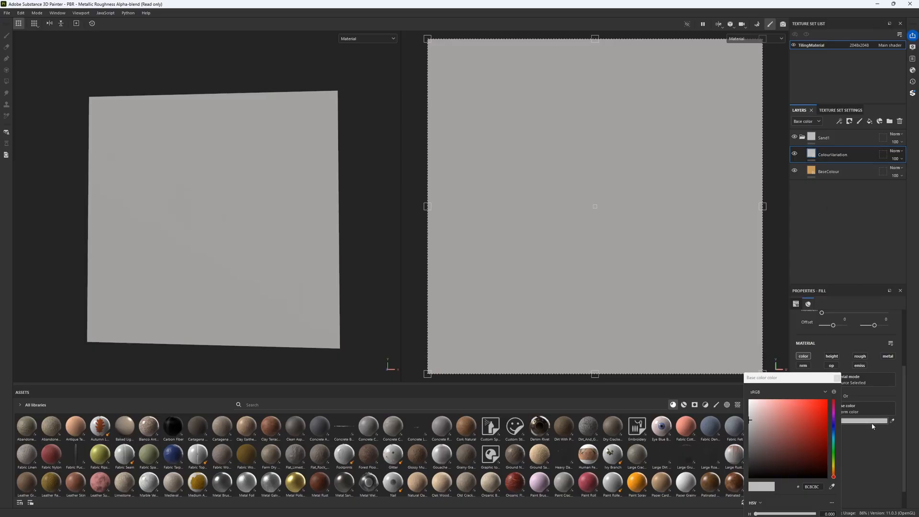
pyautogui.click(774, 432)
pyautogui.moveTo(834, 476); pyautogui.dragTo(817, 470)
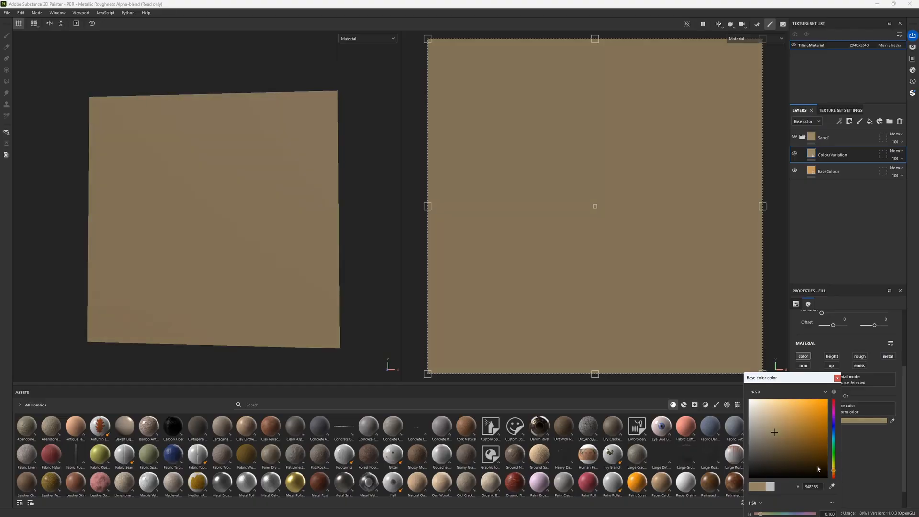
pyautogui.click(832, 486)
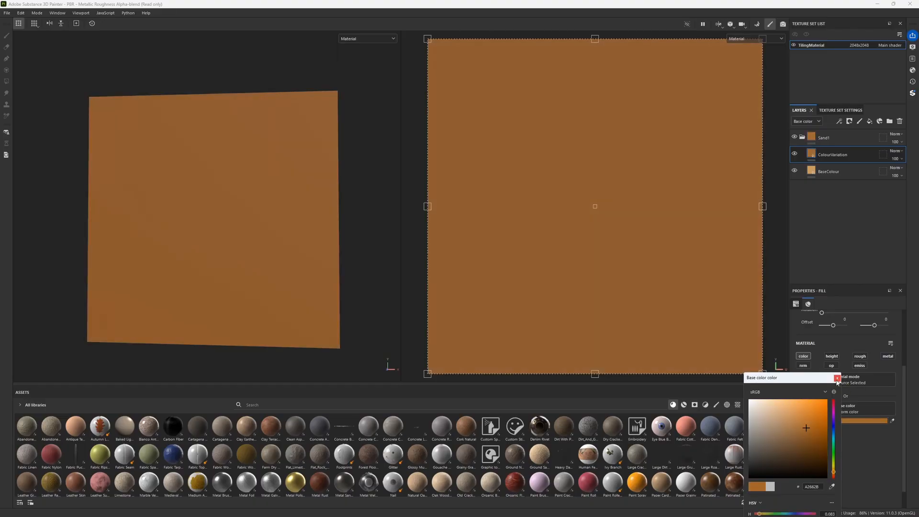
pyautogui.click(836, 379)
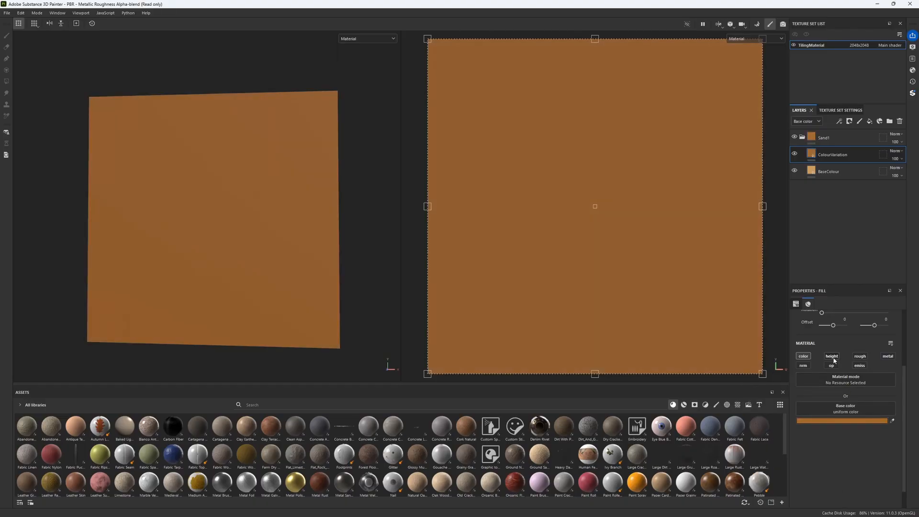
pyautogui.click(832, 356)
pyautogui.click(859, 357)
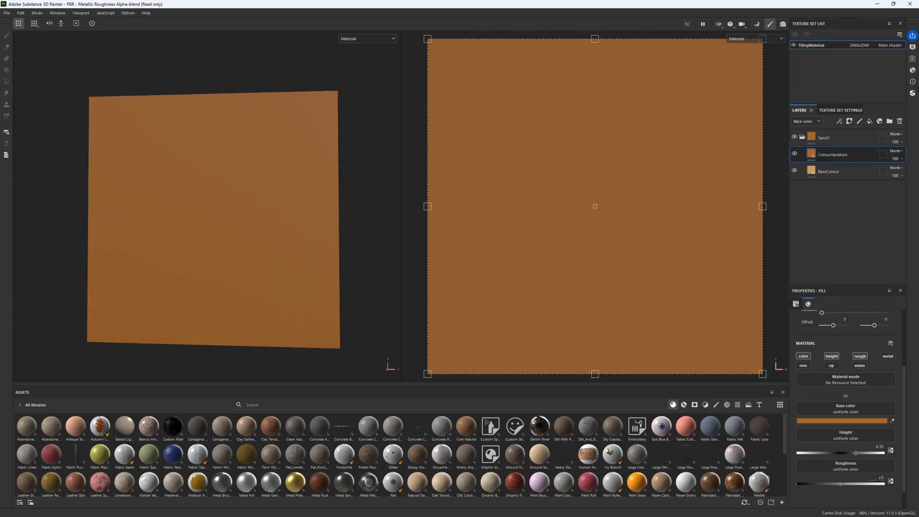
# Add a black mask to ColourVariation and give the mask a fill with an empty filter above it.
pyautogui.rightClick(850, 153)
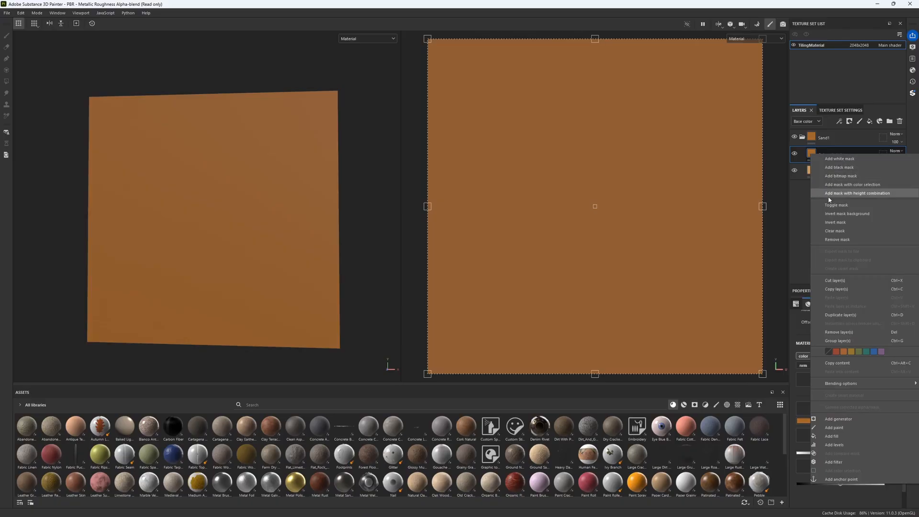
pyautogui.click(839, 167)
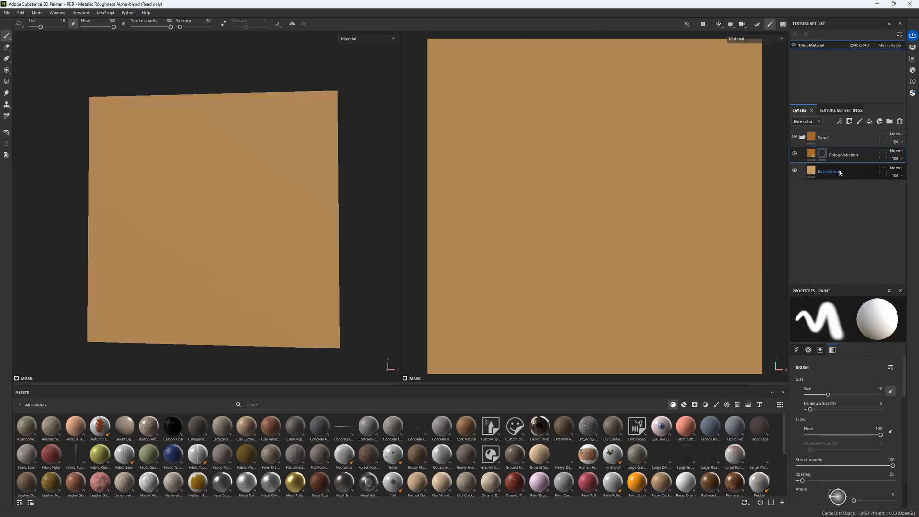
pyautogui.click(839, 121)
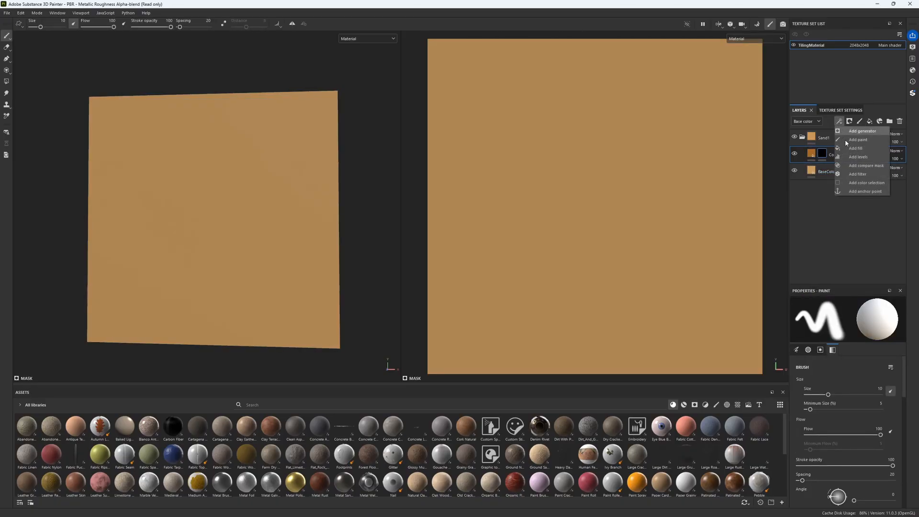
pyautogui.click(855, 148)
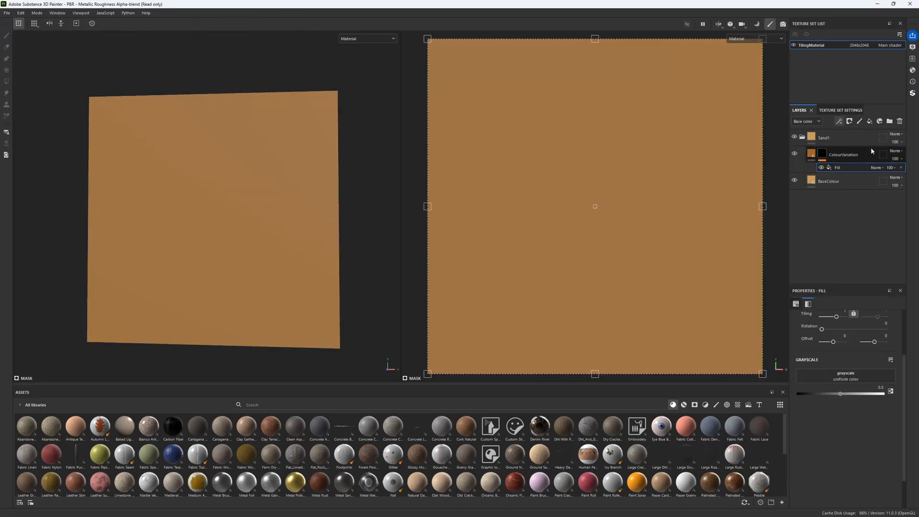
pyautogui.click(840, 122)
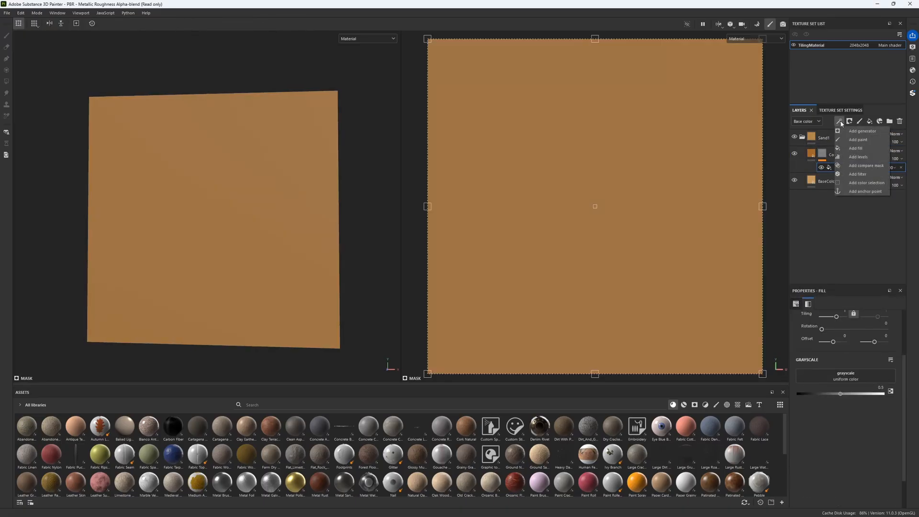
pyautogui.click(858, 174)
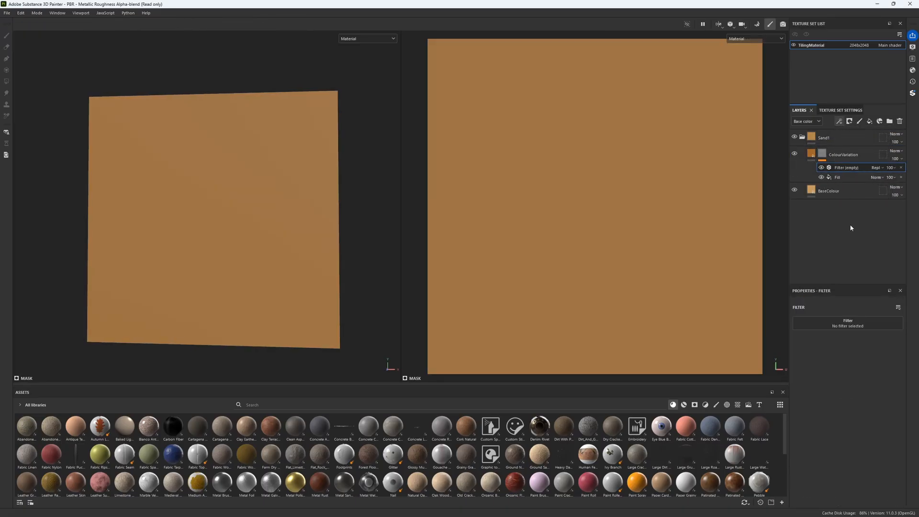
# Assign the Creased procedural texture to the fill in ColourVariation's mask.
pyautogui.click(841, 178)
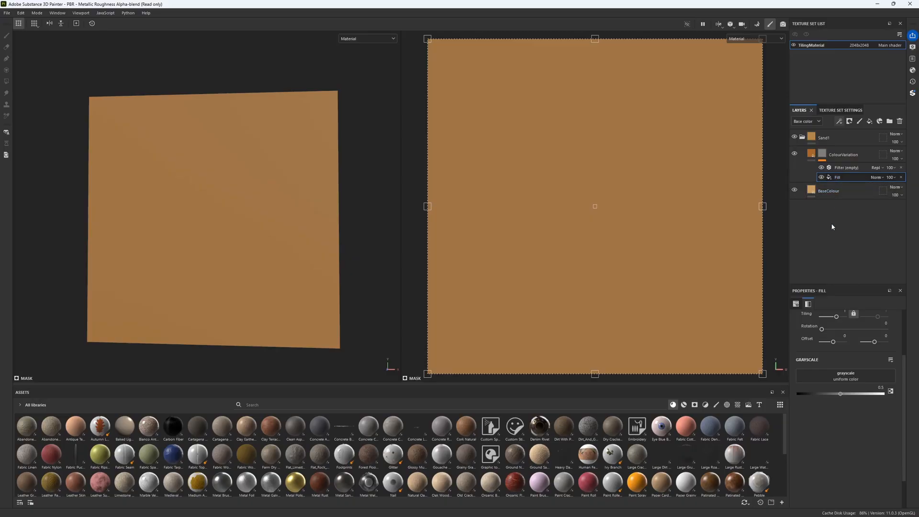
pyautogui.click(855, 379)
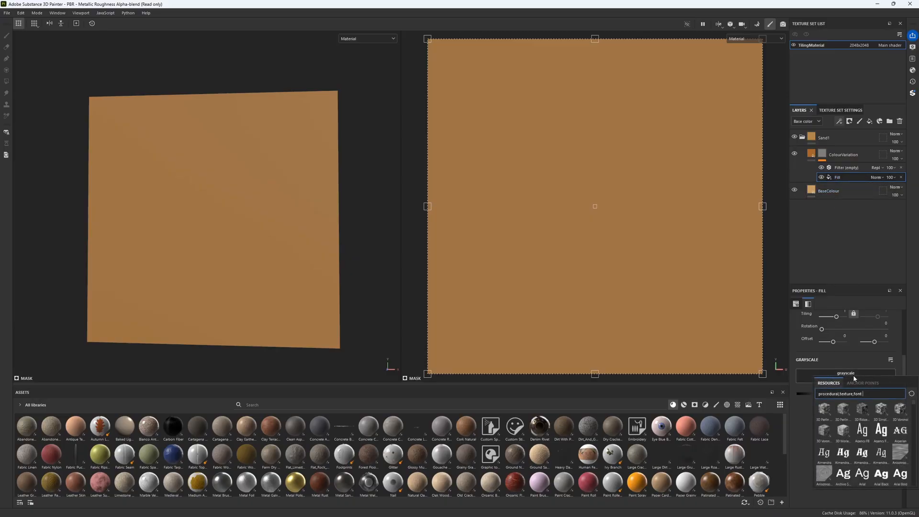
pyautogui.write('creased')
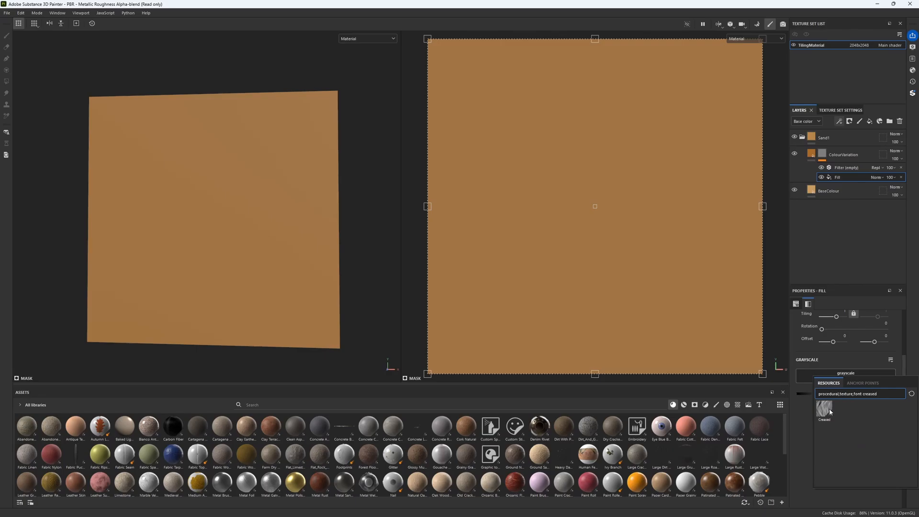
pyautogui.moveTo(830, 409)
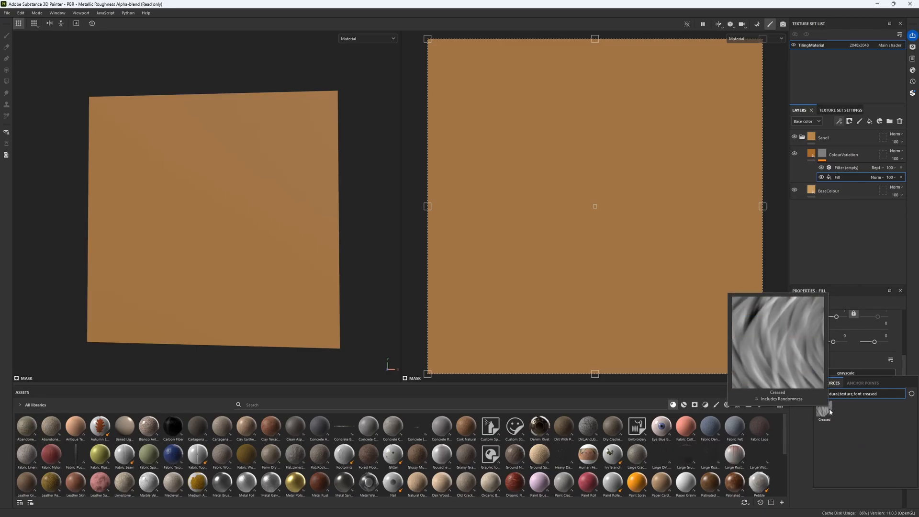
pyautogui.click(829, 409)
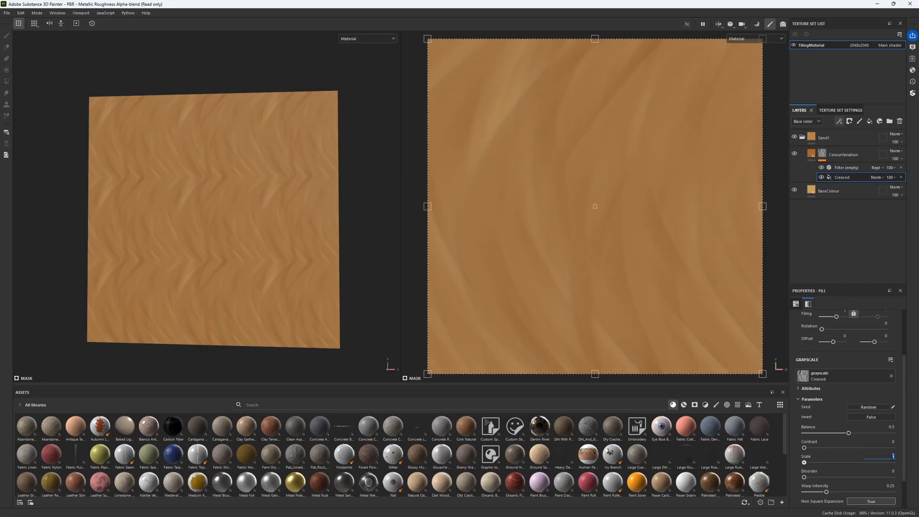
# Set the Creased texture's scale to 2 and disorder to 0.1, and reduce its warp intensity to almost zero.
pyautogui.write('2')
pyautogui.press('Return')
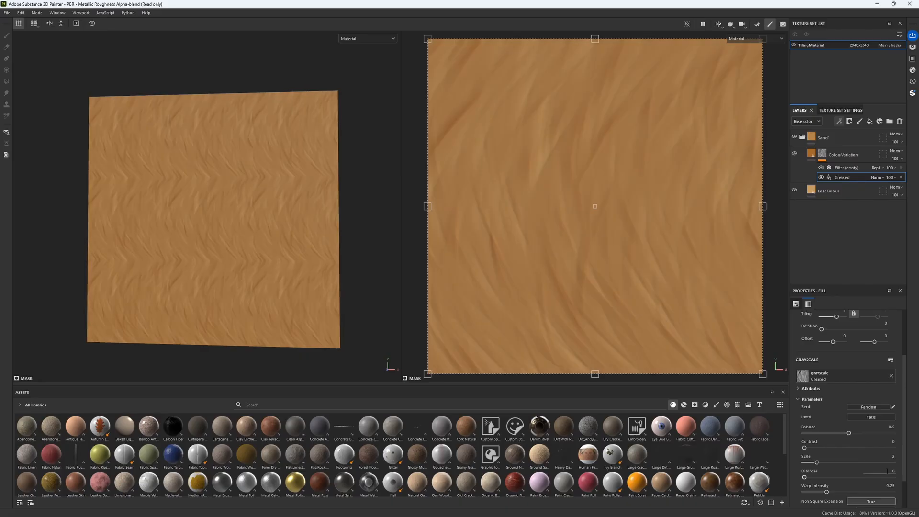
pyautogui.write('0.1')
pyautogui.press('Return')
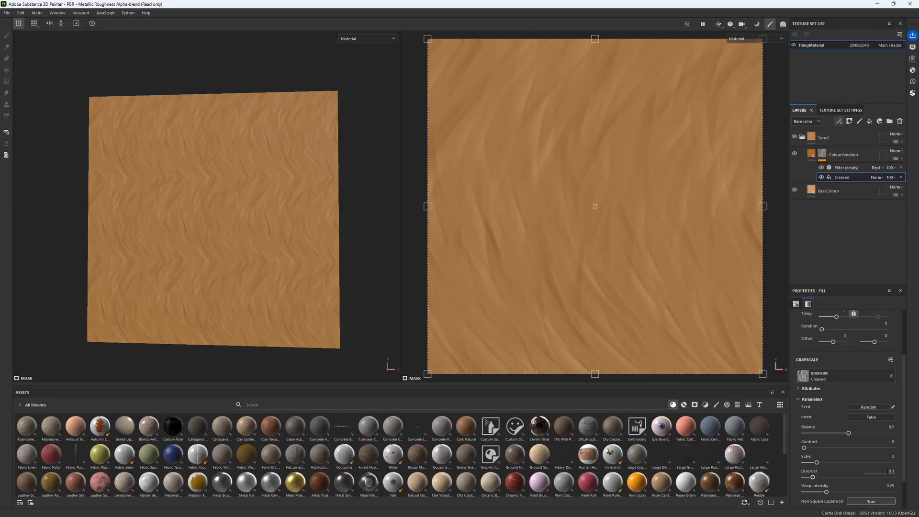
pyautogui.click(889, 485)
pyautogui.write('8.25')
pyautogui.press('Return')
pyautogui.click(889, 486)
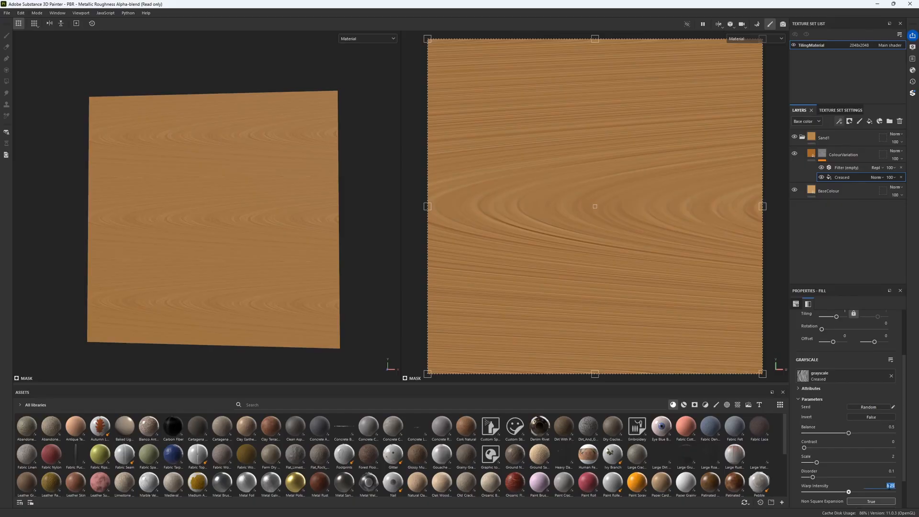
pyautogui.write('1.0')
pyautogui.press('Return')
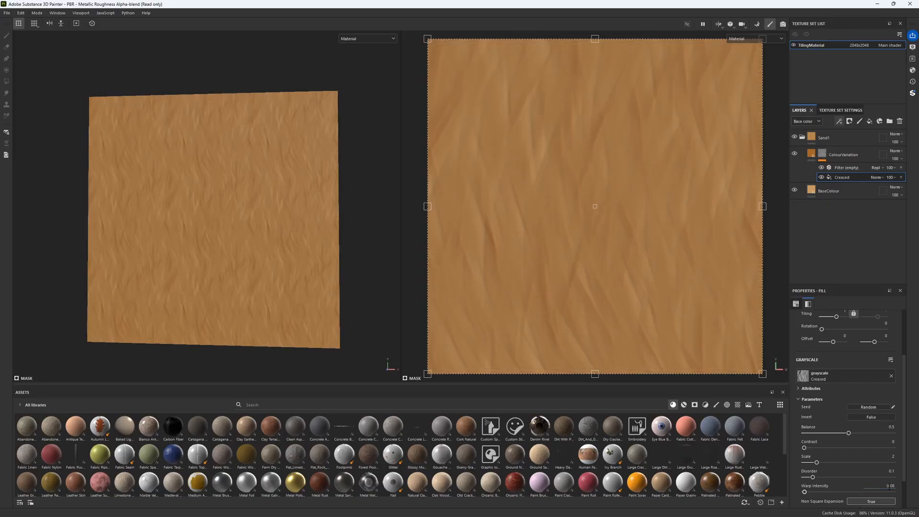
# Assign Blur Slope to the empty filter in ColourVariation's mask and set its intensity to 0.2.
pyautogui.click(843, 169)
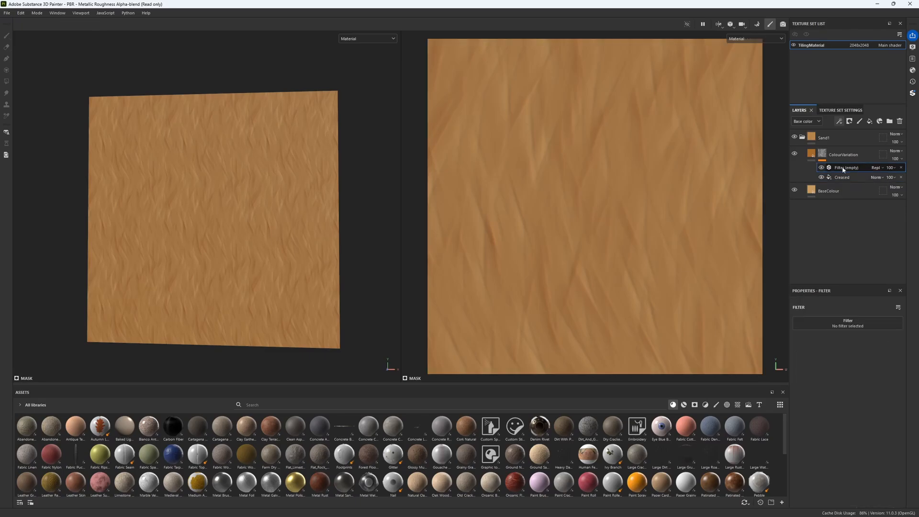
pyautogui.click(854, 324)
pyautogui.write('bl')
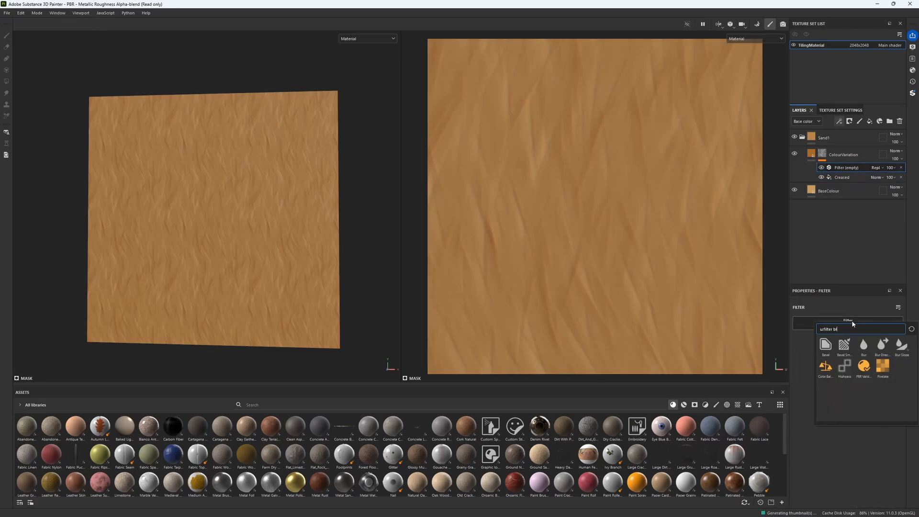
pyautogui.write('ur slo')
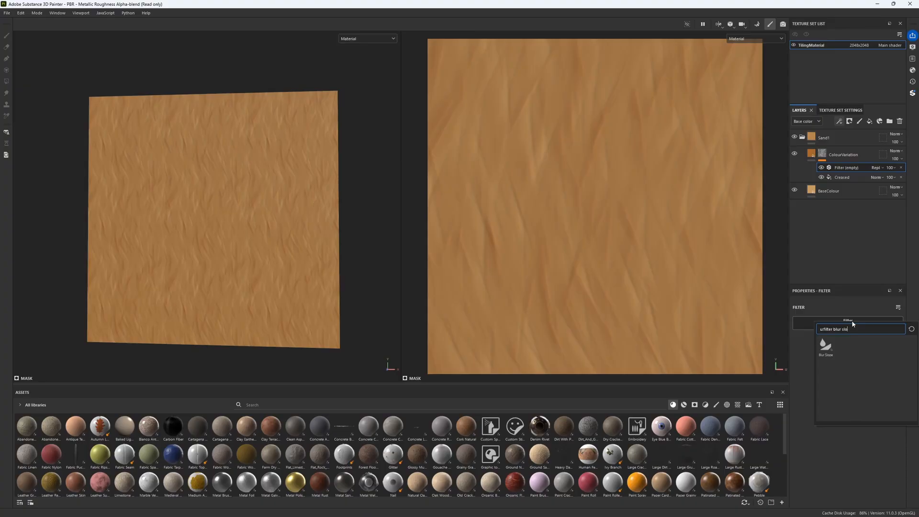
pyautogui.click(826, 346)
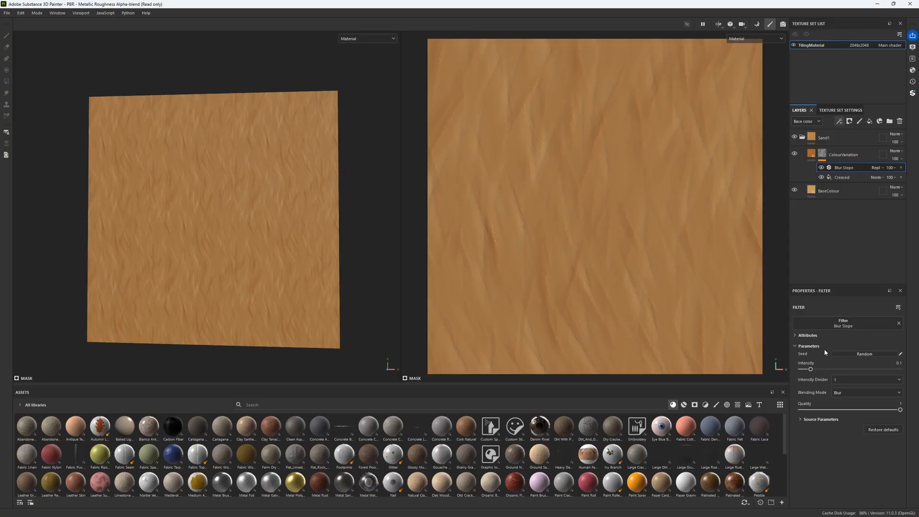
pyautogui.doubleClick(882, 363)
pyautogui.write('0.2')
pyautogui.press('Return')
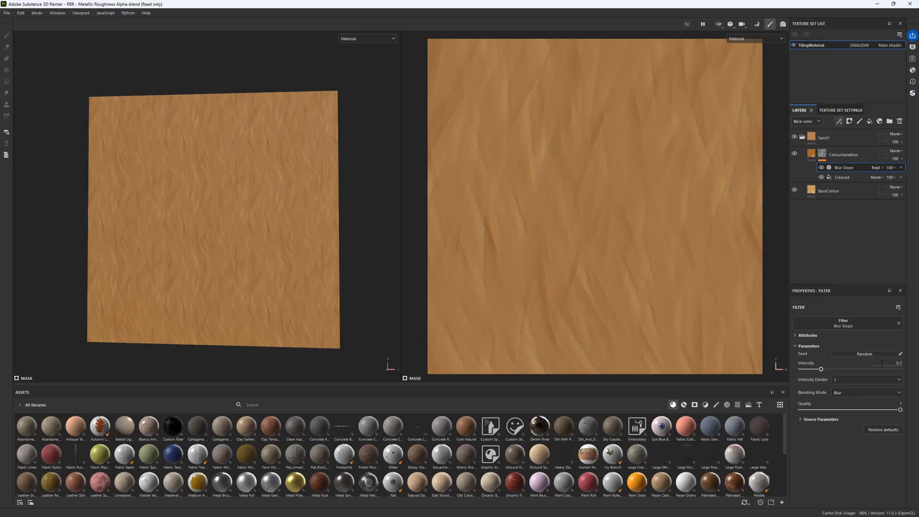
# Add a fill layer named Roughness above ColourVariation.
pyautogui.click(869, 123)
pyautogui.doubleClick(828, 154)
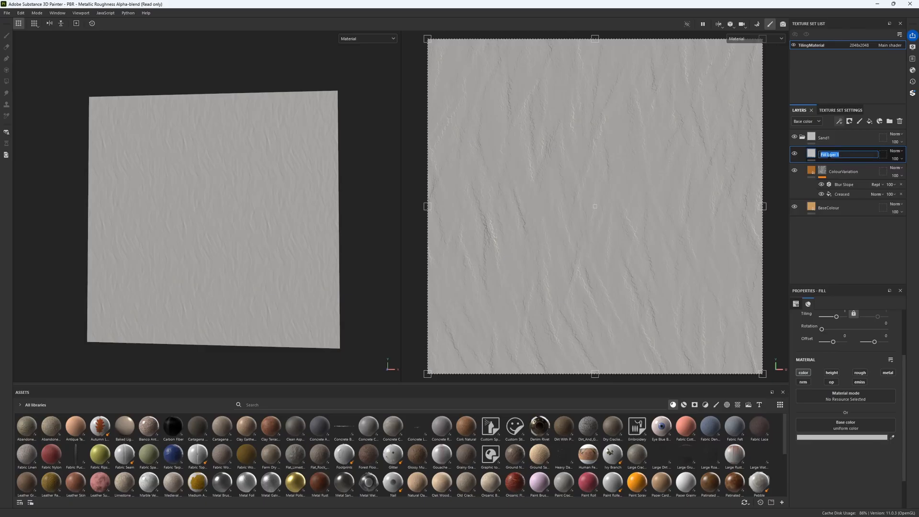
pyautogui.write('Roughness')
pyautogui.press('Return')
# Disable the color channel on the Roughness layer and enable only roughness at 0.35.
pyautogui.click(803, 372)
pyautogui.click(860, 372)
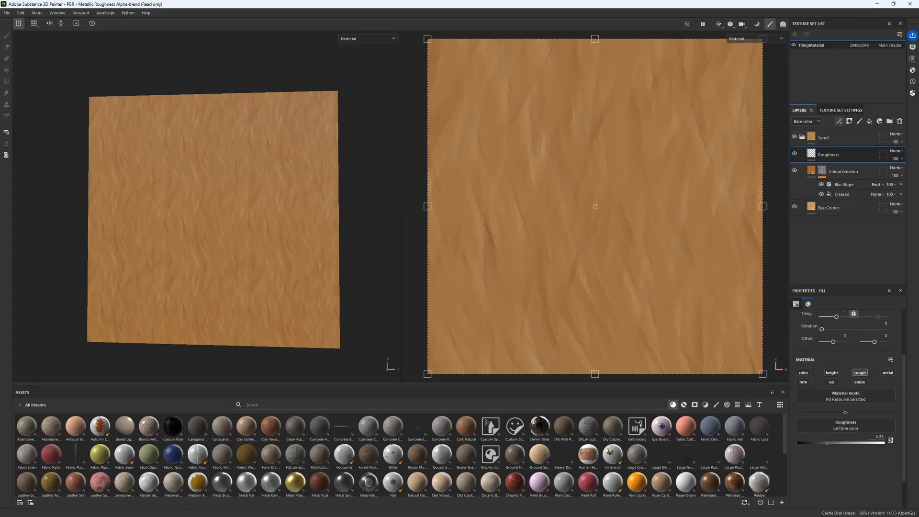
pyautogui.moveTo(281, 256)
pyautogui.keyDown('alt'); pyautogui.mouseDown()
pyautogui.moveTo(294, 240)
pyautogui.moveTo(271, 254)
pyautogui.moveTo(292, 240)
pyautogui.moveTo(287, 250)
pyautogui.mouseUp(); pyautogui.keyUp('alt')
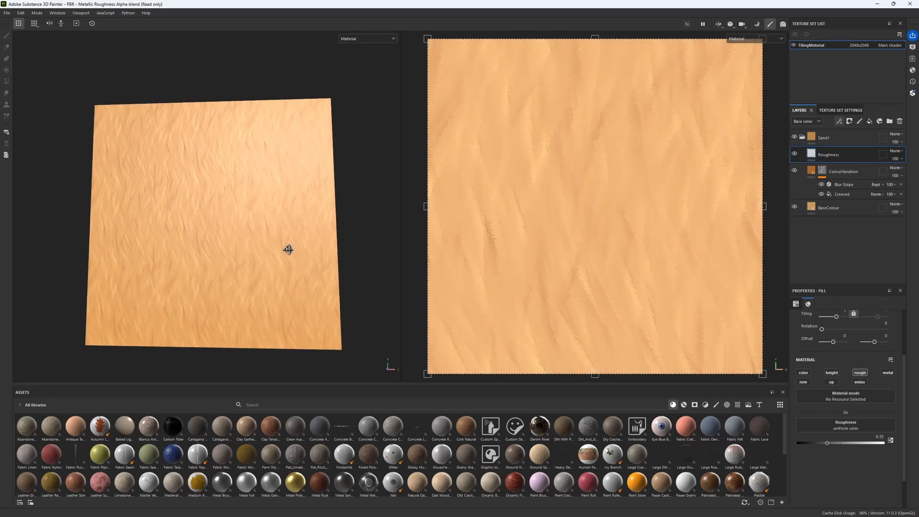
pyautogui.keyDown('shift'); pyautogui.moveTo(261, 237); pyautogui.dragTo(262, 235, button='right'); pyautogui.keyUp('shift')
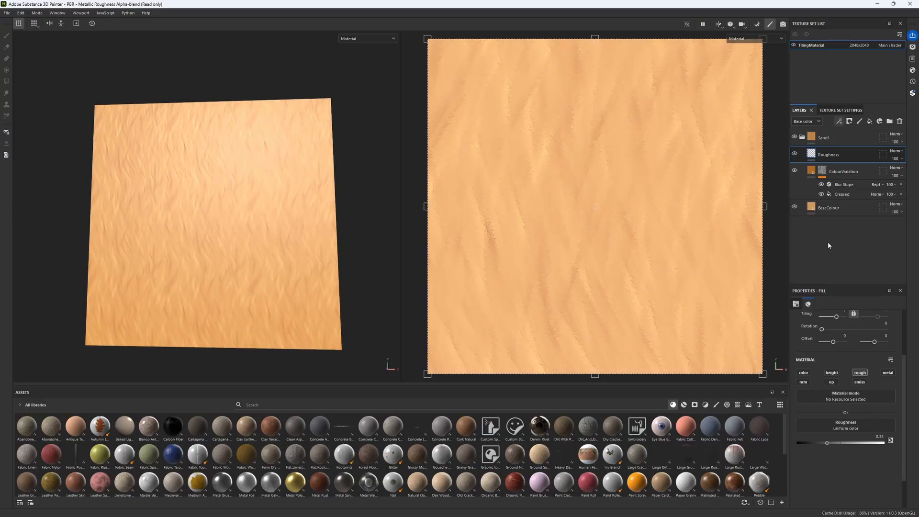
# Add a black mask with a fill effect to the Roughness layer.
pyautogui.rightClick(850, 159)
pyautogui.click(849, 163)
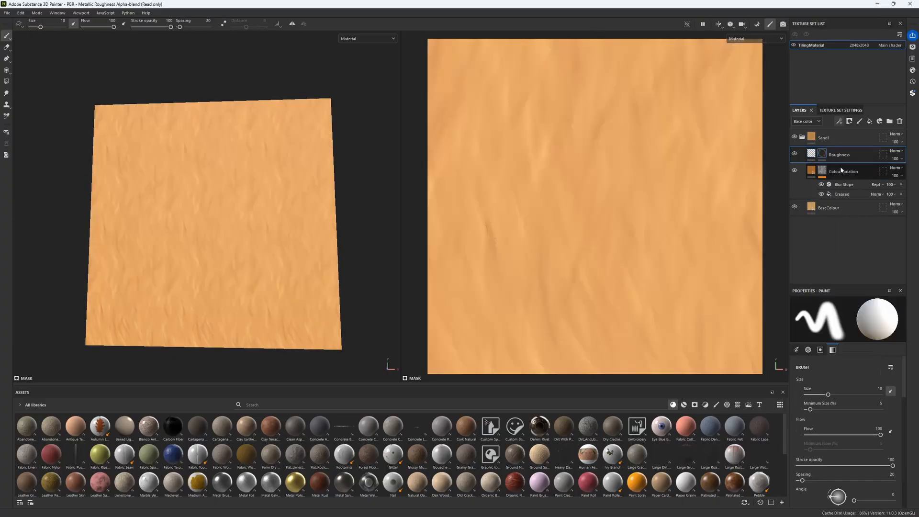
pyautogui.click(840, 121)
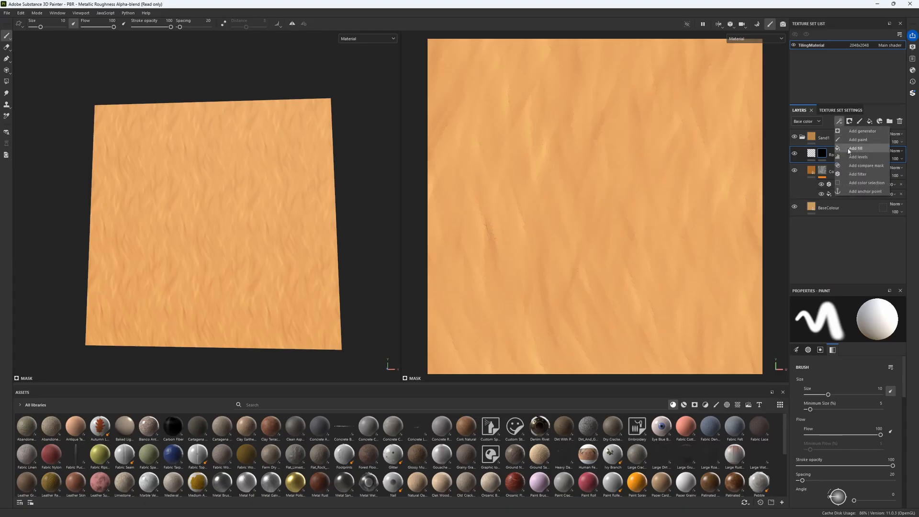
pyautogui.click(849, 149)
# Assign the Grunge Map 004 texture to the fill in the Roughness layer's mask.
pyautogui.click(838, 380)
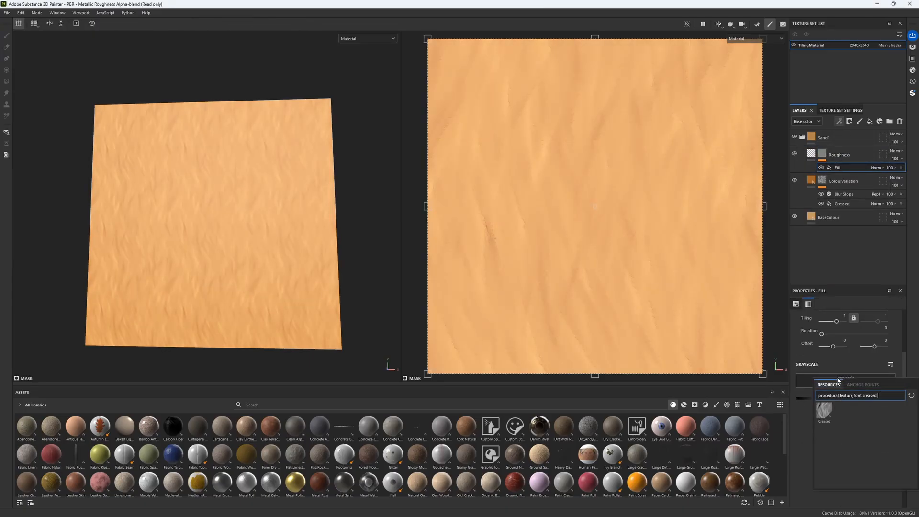
pyautogui.press('BackSpace')
pyautogui.press('BackSpace')
pyautogui.press('BackSpace')
pyautogui.press('BackSpace')
pyautogui.press('BackSpace')
pyautogui.press('BackSpace')
pyautogui.press('BackSpace')
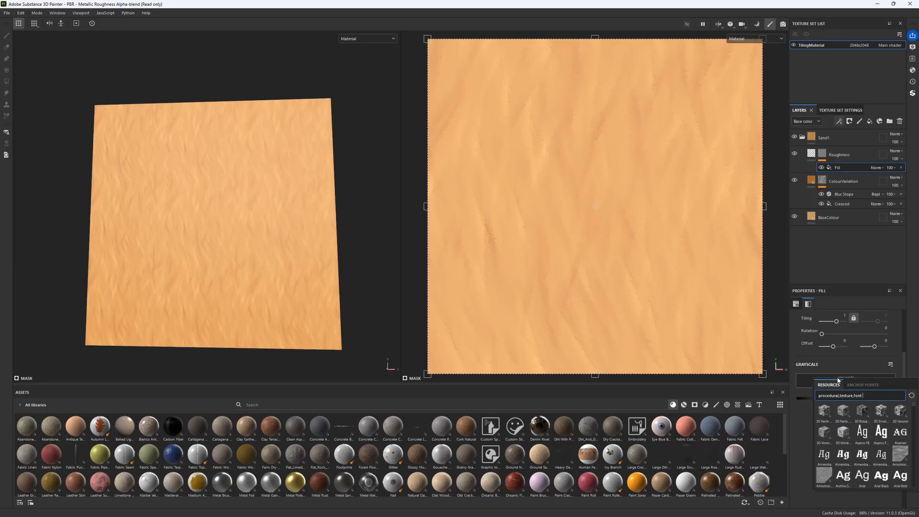
pyautogui.write('grunge amap')
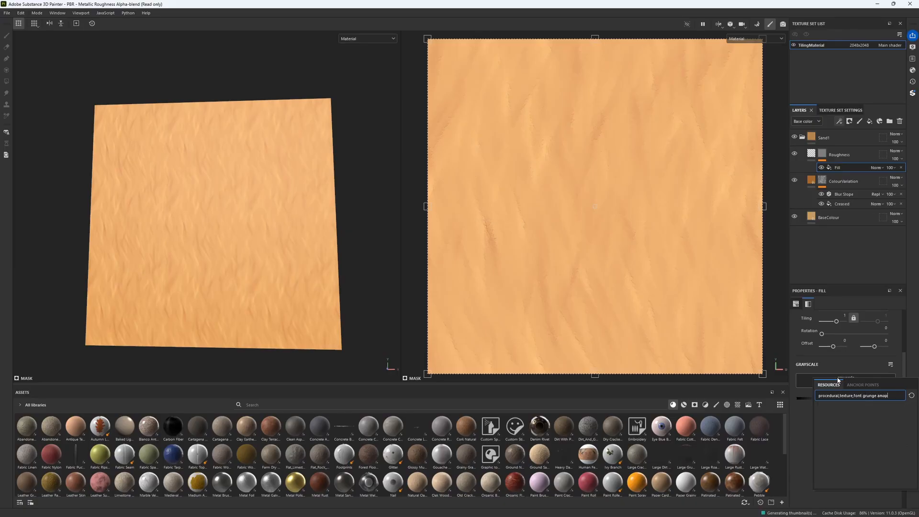
pyautogui.press('BackSpace')
pyautogui.write('map 004')
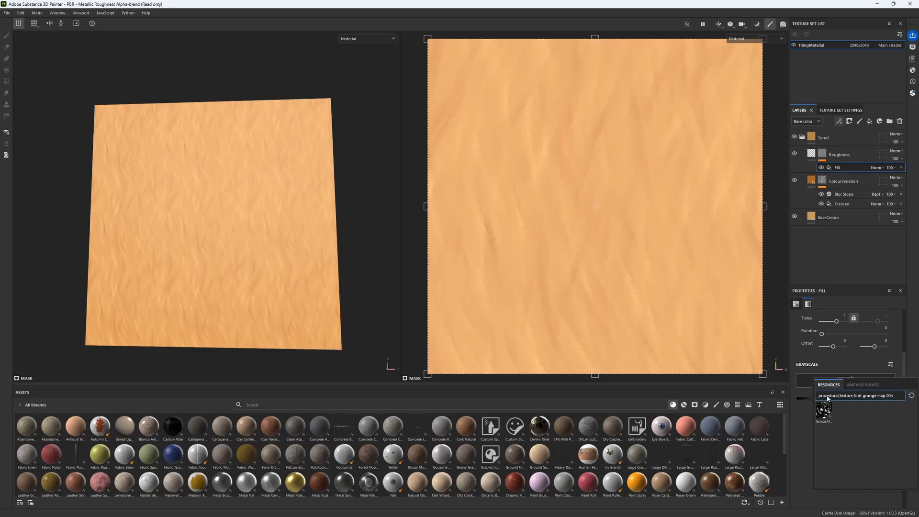
pyautogui.click(822, 410)
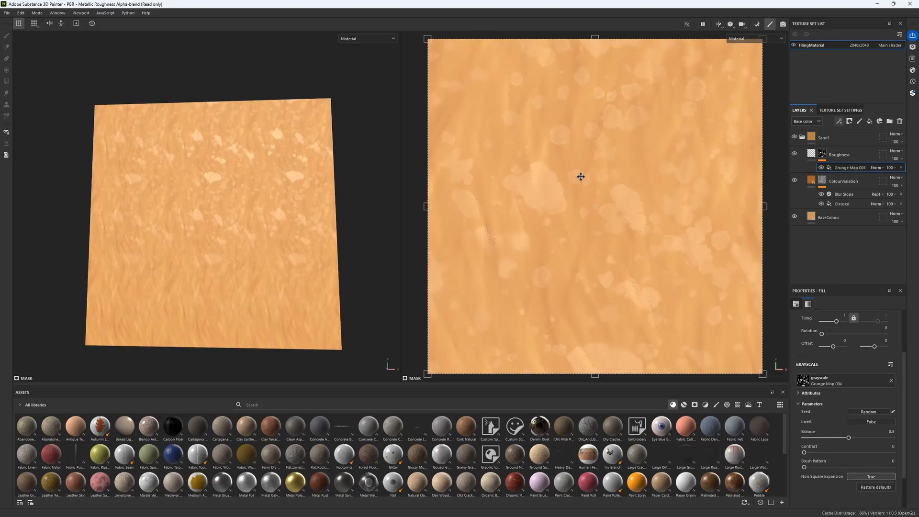
# Set Grunge Map 004's tiling to 2 and its contrast to 0.5.
pyautogui.click(844, 315)
pyautogui.write('2')
pyautogui.press('Return')
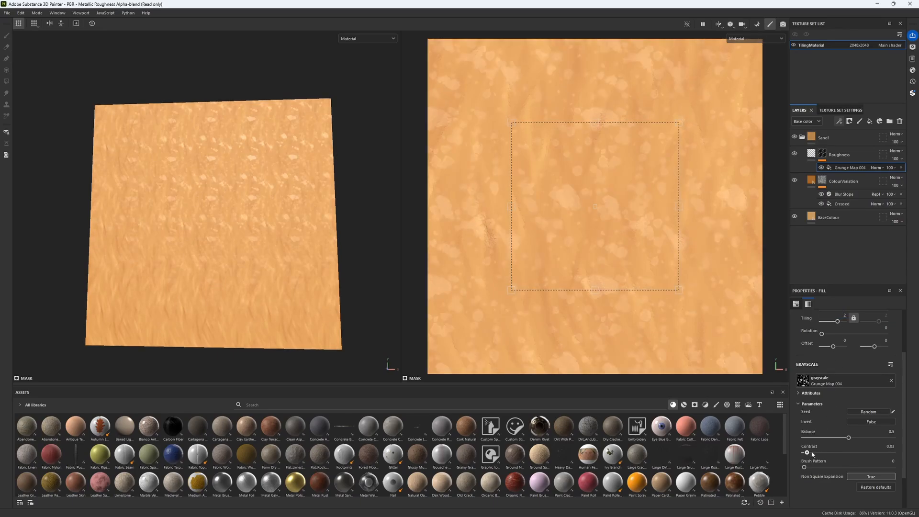
pyautogui.moveTo(812, 453); pyautogui.dragTo(849, 454)
# Lower the Grunge Map 004 fill's opacity to about 33 and check the sand under rotated environment lighting.
pyautogui.click(894, 167)
pyautogui.moveTo(915, 180); pyautogui.dragTo(895, 182)
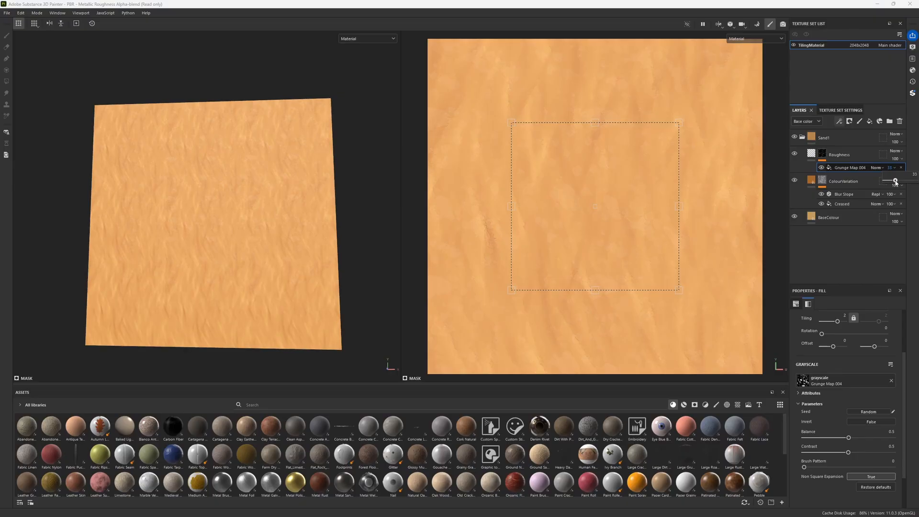
pyautogui.moveTo(187, 246)
pyautogui.keyDown('shift'); pyautogui.mouseDown(button='right')
pyautogui.moveTo(206, 244)
pyautogui.moveTo(172, 248)
pyautogui.moveTo(200, 245)
pyautogui.mouseUp(button='right'); pyautogui.keyUp('shift')
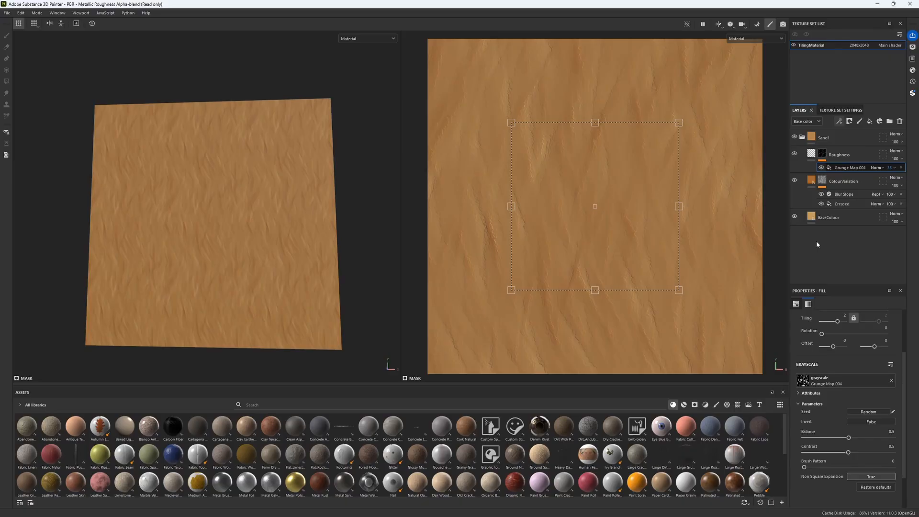
pyautogui.keyDown('alt'); pyautogui.moveTo(221, 251); pyautogui.dragTo(241, 252); pyautogui.keyUp('alt')
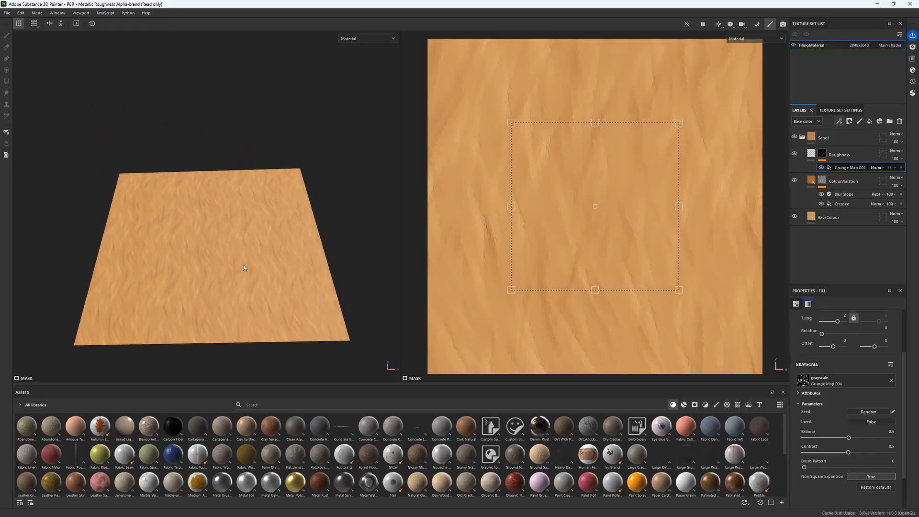
pyautogui.scroll(4, 243, 267)
pyautogui.scroll(-4, 229, 260)
pyautogui.moveTo(225, 256)
pyautogui.keyDown('alt'); pyautogui.mouseDown()
pyautogui.moveTo(256, 238)
pyautogui.moveTo(269, 250)
pyautogui.moveTo(246, 254)
pyautogui.mouseUp(); pyautogui.keyUp('alt')
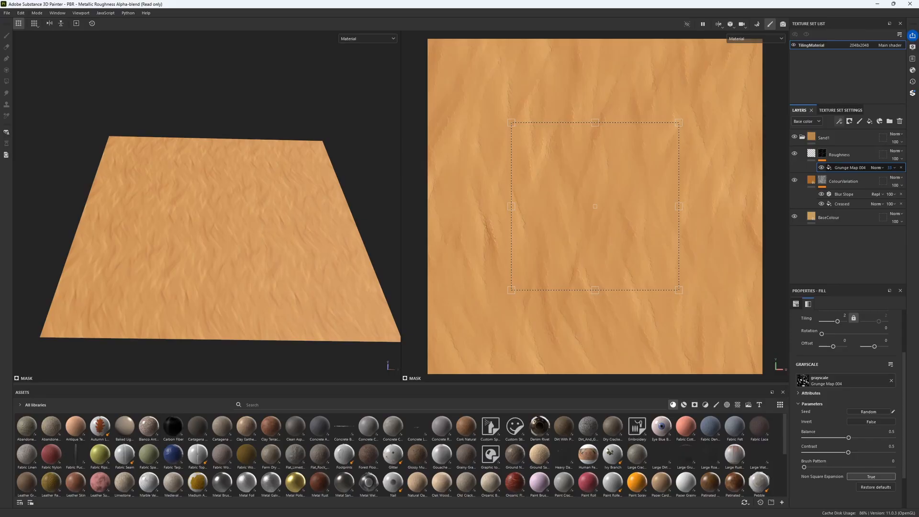
# Duplicate the Sand1 folder and hide the original beneath the copy.
pyautogui.click(841, 141)
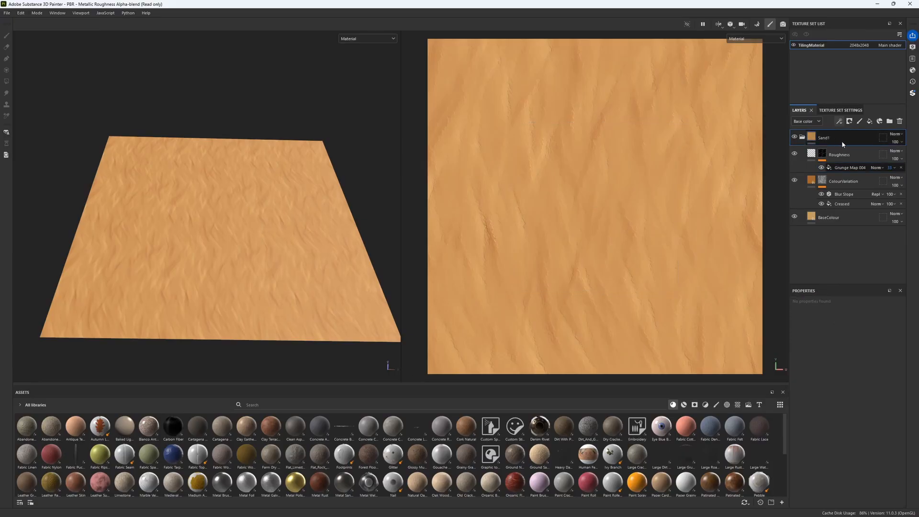
pyautogui.hotkey('ctrl', 'd')
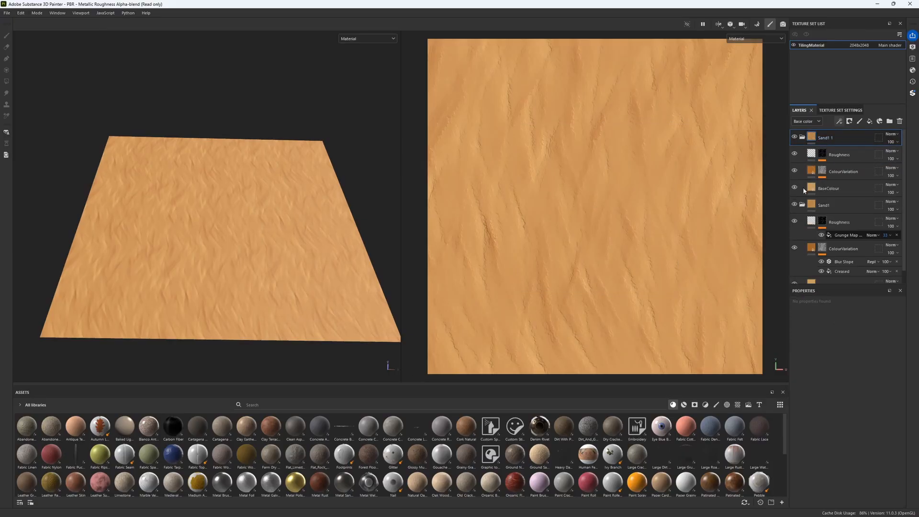
pyautogui.click(795, 203)
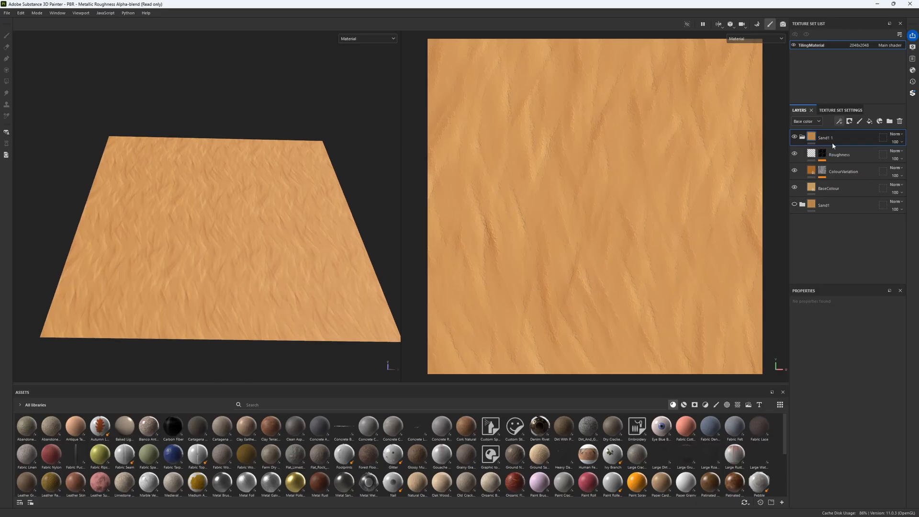
# Rename the duplicated sand folder to Sand2.
pyautogui.doubleClick(830, 138)
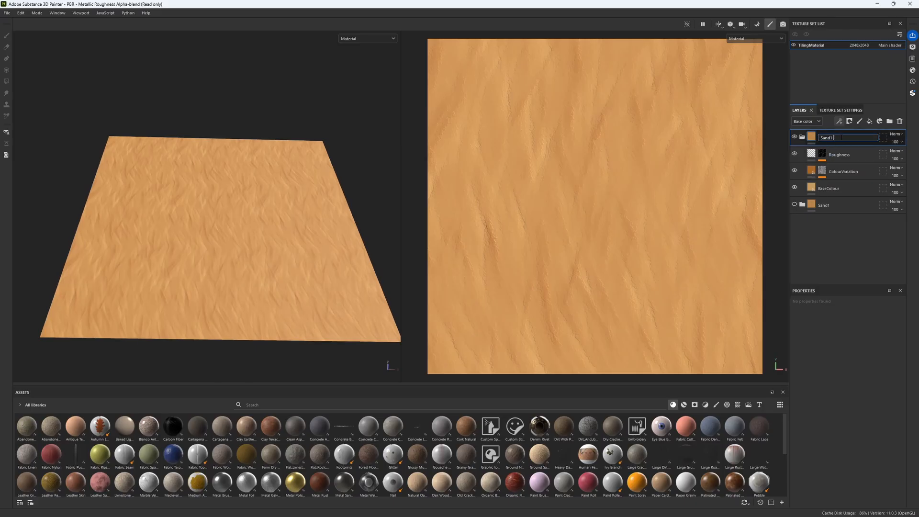
pyautogui.write('Sand2')
pyautogui.press('Return')
# Set the height of Sand2's ColourVariation layer to 0.1 and lower the layer's opacity.
pyautogui.click(821, 170)
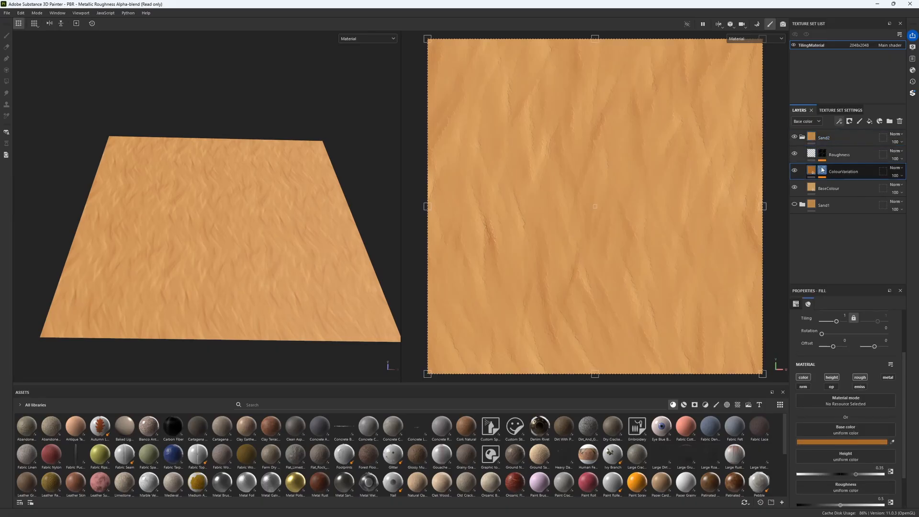
pyautogui.moveTo(822, 170)
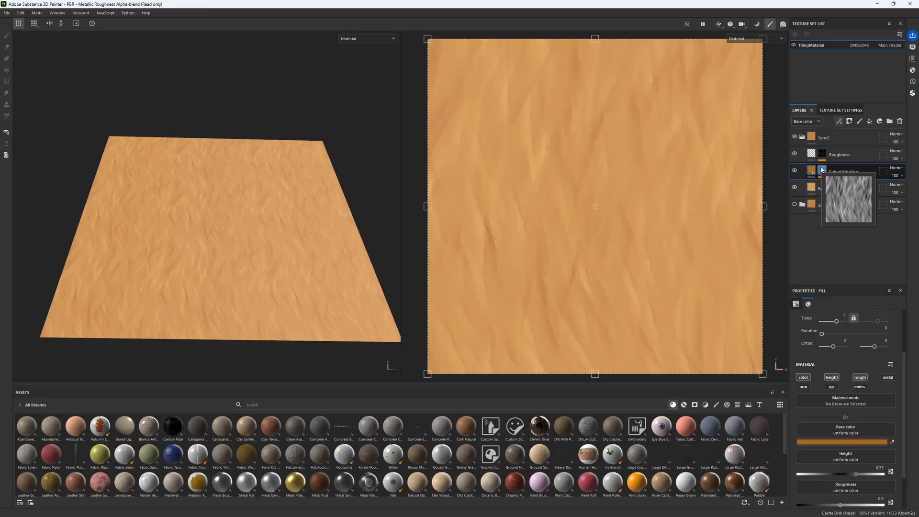
pyautogui.click(880, 467)
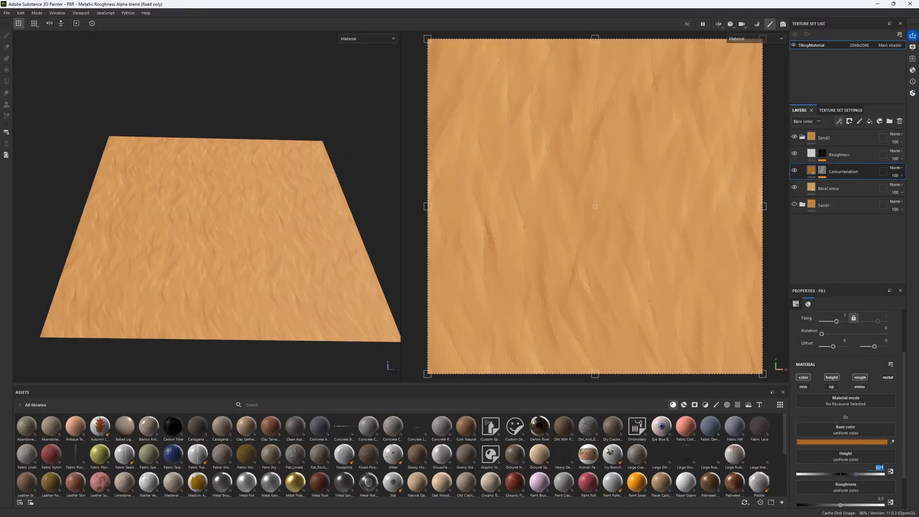
pyautogui.write('0')
pyautogui.click(896, 175)
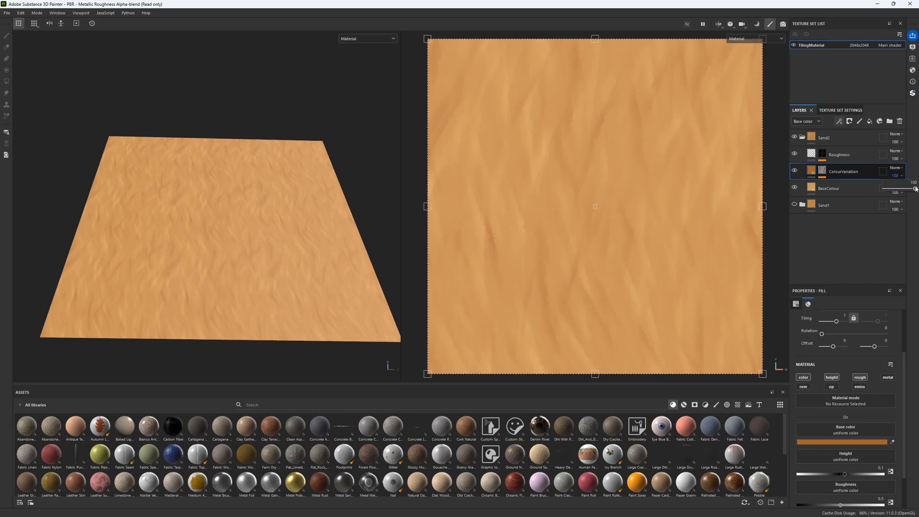
pyautogui.moveTo(916, 189); pyautogui.dragTo(899, 190)
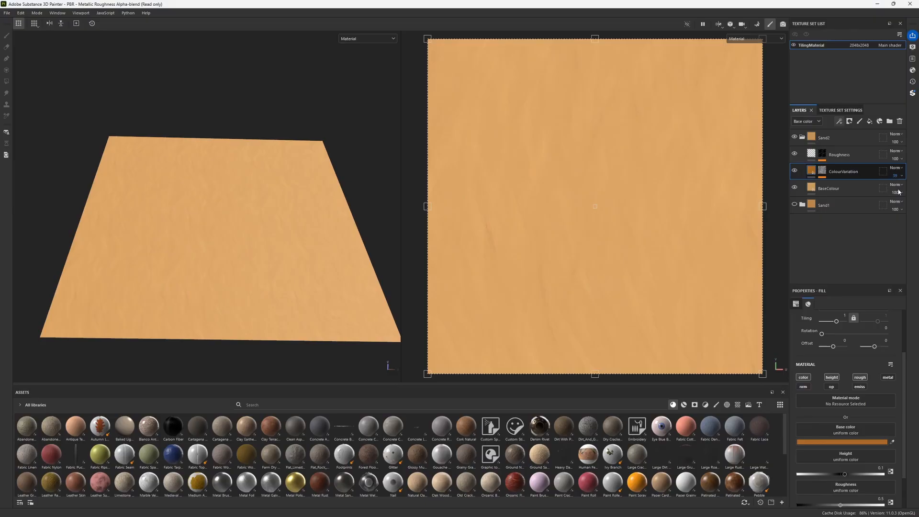
# Set the intensity of the Blur Slope filter on the ColourVariation mask to 0.6.
pyautogui.click(822, 173)
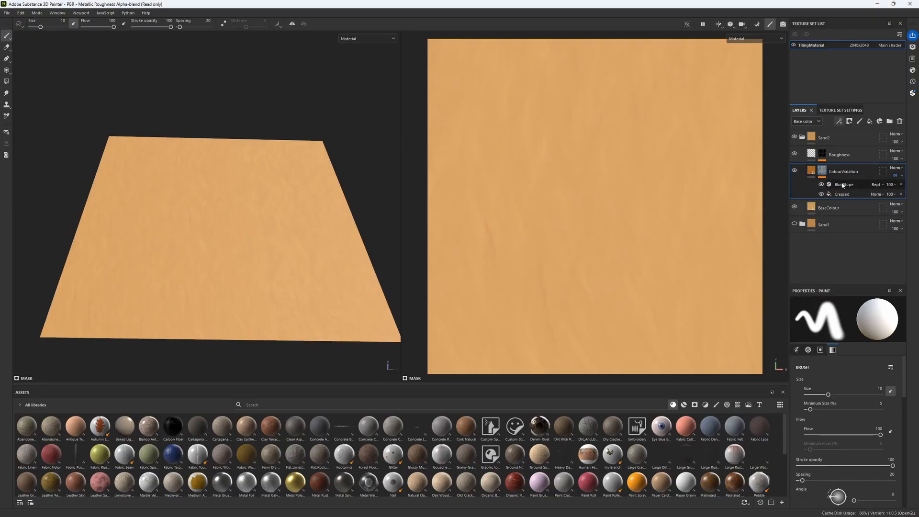
pyautogui.click(843, 185)
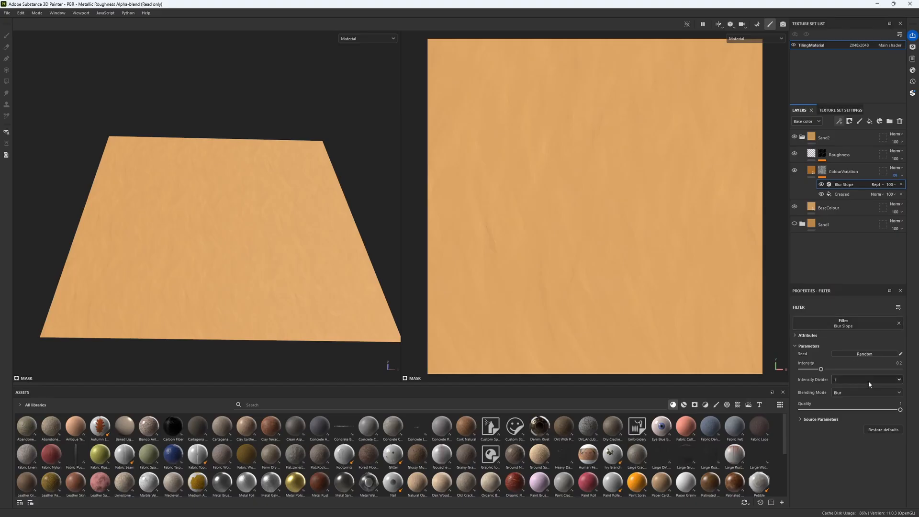
pyautogui.click(890, 363)
pyautogui.write('0.6')
pyautogui.press('Return')
# Replace the Creased texture in Sand2's ColourVariation mask with Grunge Map 005.
pyautogui.click(844, 193)
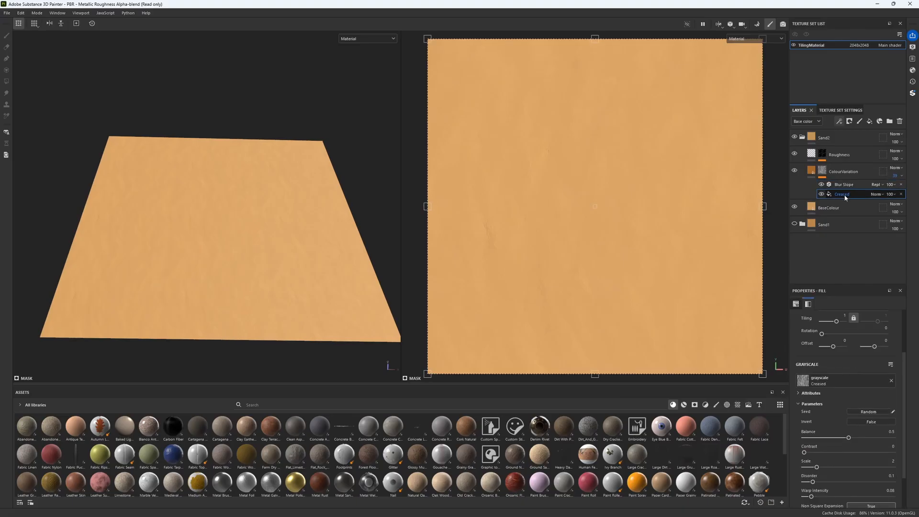
pyautogui.click(830, 378)
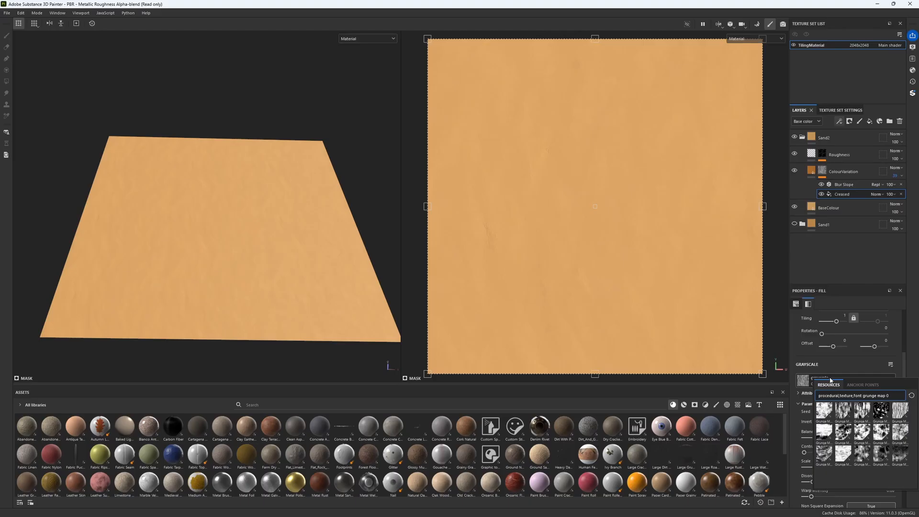
pyautogui.write('05')
pyautogui.click(824, 411)
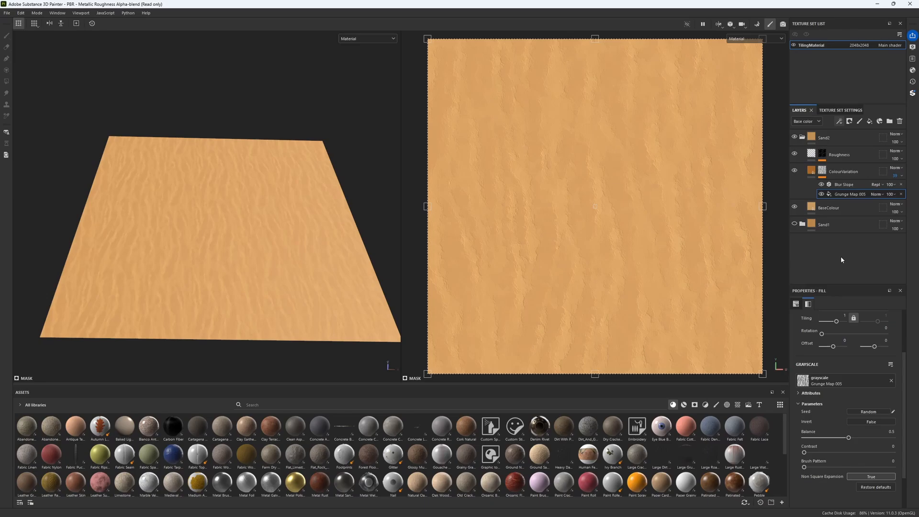
# Unlink Grunge Map 005's tiling, set its first tiling value to 0.5, and raise the contrast to about 0.51.
pyautogui.scroll(1, 811, 338)
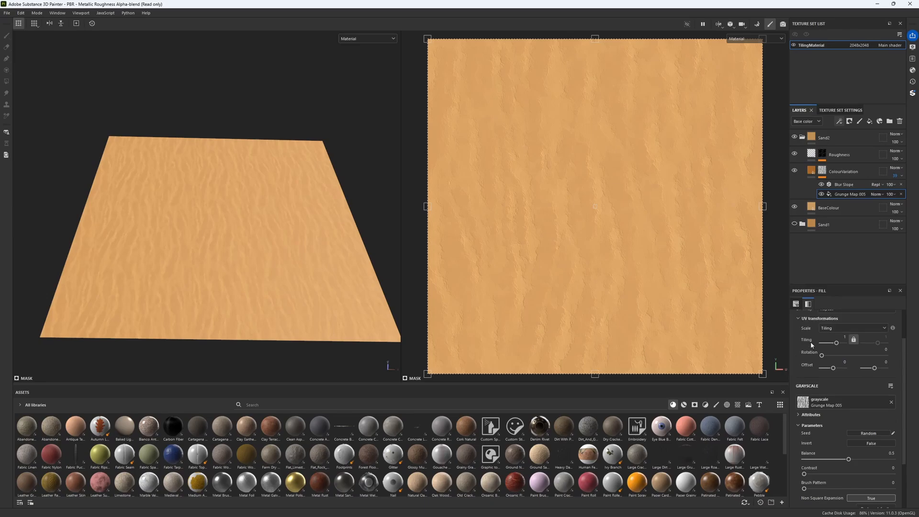
pyautogui.click(853, 340)
pyautogui.click(845, 337)
pyautogui.write('0.5')
pyautogui.press('Return')
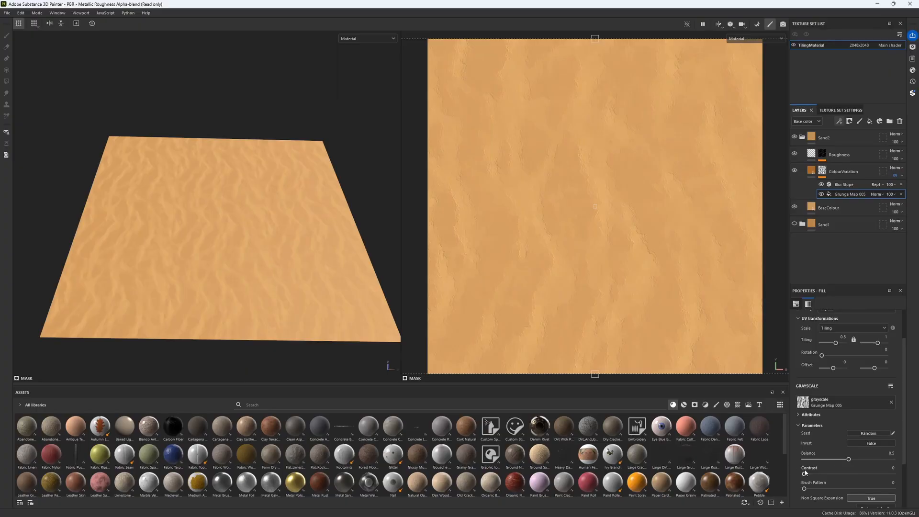
pyautogui.moveTo(805, 474); pyautogui.dragTo(851, 476)
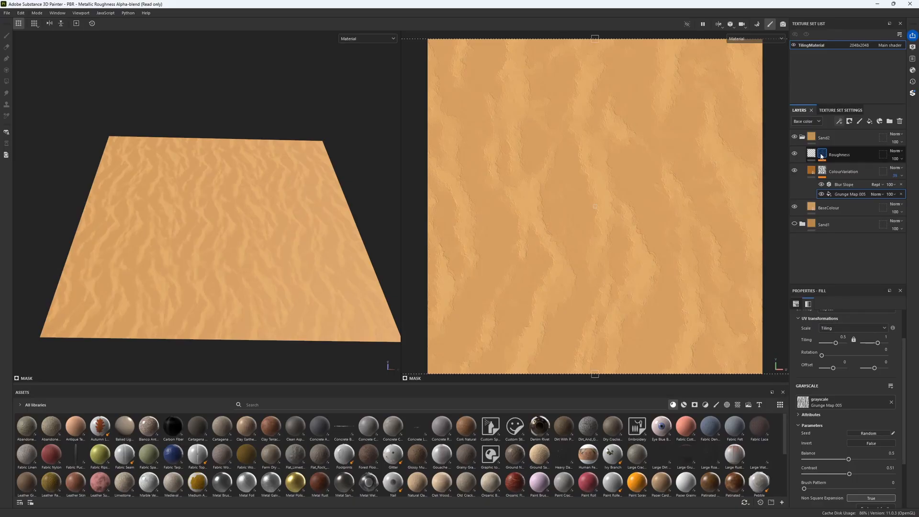
# Replace Grunge Map 004 in the Roughness mask with Grunge Map 002 and check the sand under rotated lighting.
pyautogui.click(821, 156)
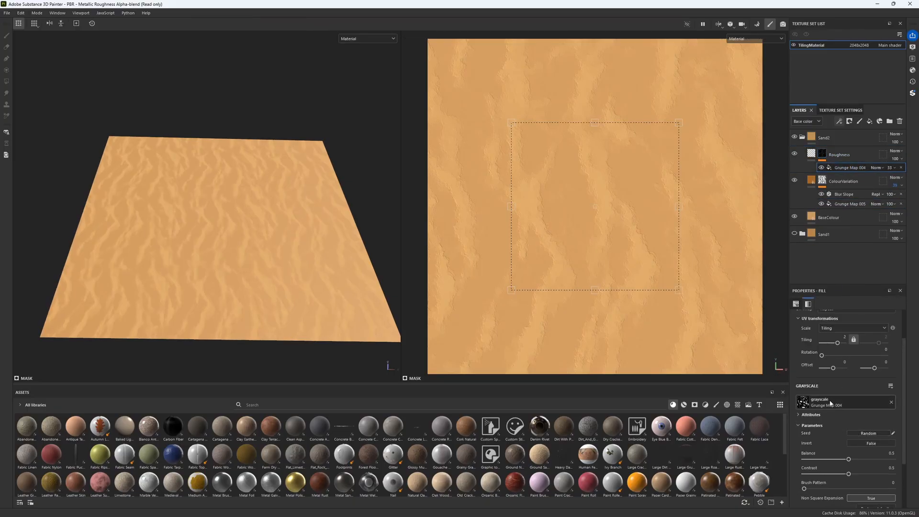
pyautogui.click(852, 403)
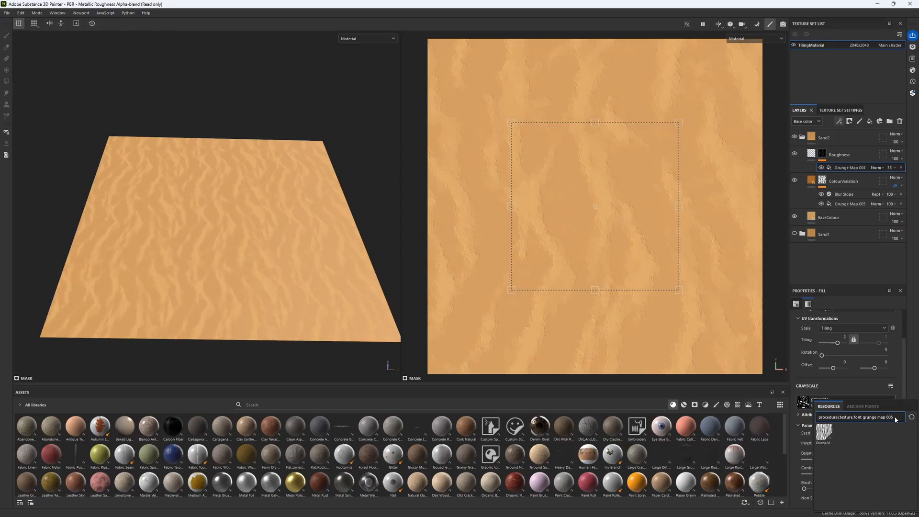
pyautogui.press('BackSpace')
pyautogui.write('2')
pyautogui.click(829, 433)
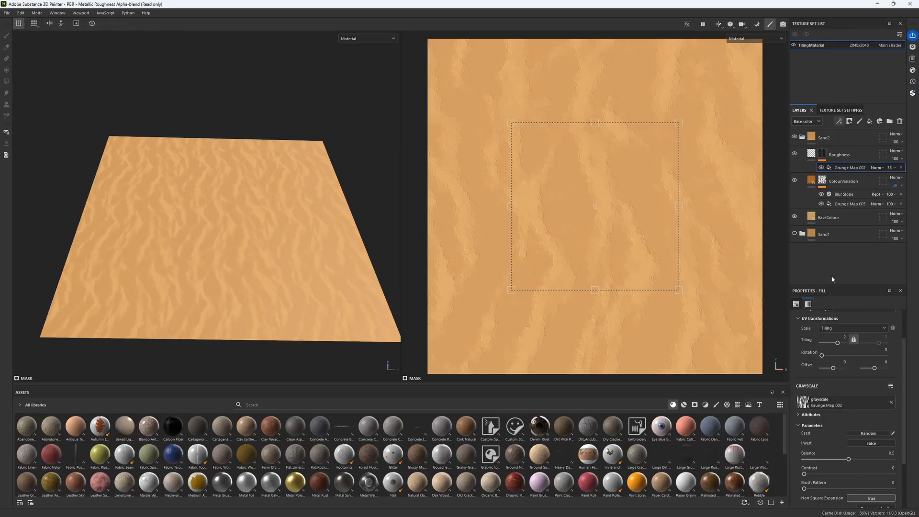
pyautogui.moveTo(280, 278)
pyautogui.keyDown('shift'); pyautogui.mouseDown(button='right')
pyautogui.moveTo(249, 283)
pyautogui.moveTo(271, 274)
pyautogui.mouseUp(button='right'); pyautogui.keyUp('shift')
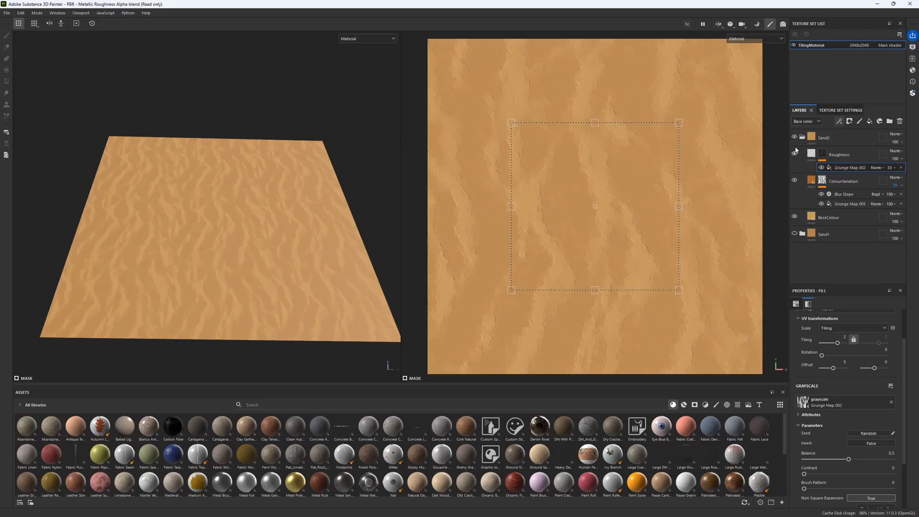
# Collapse the Sand2 folder, duplicate Sand1, and move the copy above Sand2 as the only visible folder.
pyautogui.click(803, 137)
pyautogui.click(836, 136)
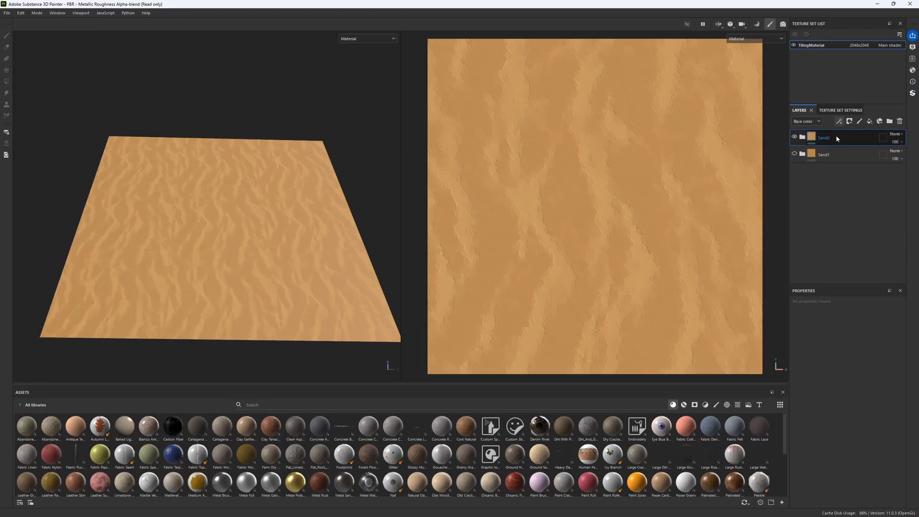
pyautogui.click(827, 153)
pyautogui.hotkey('ctrl', 'd')
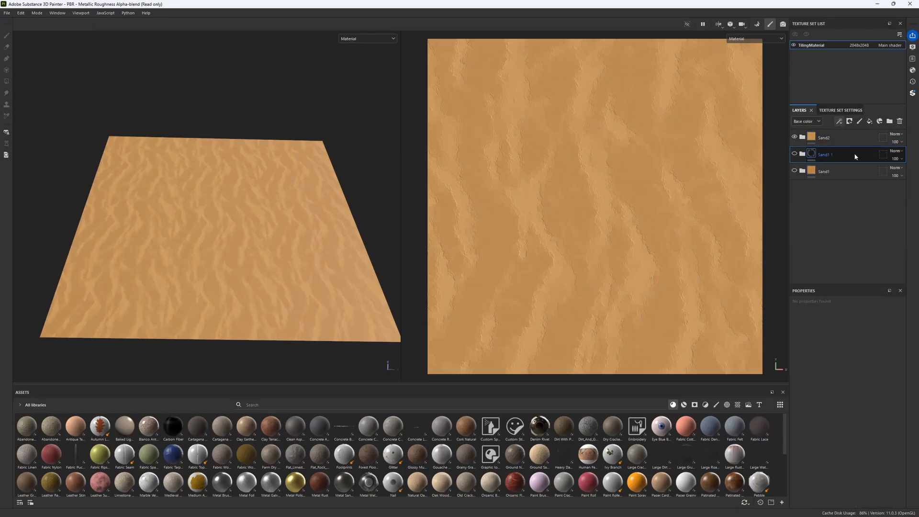
pyautogui.moveTo(855, 156); pyautogui.dragTo(841, 132)
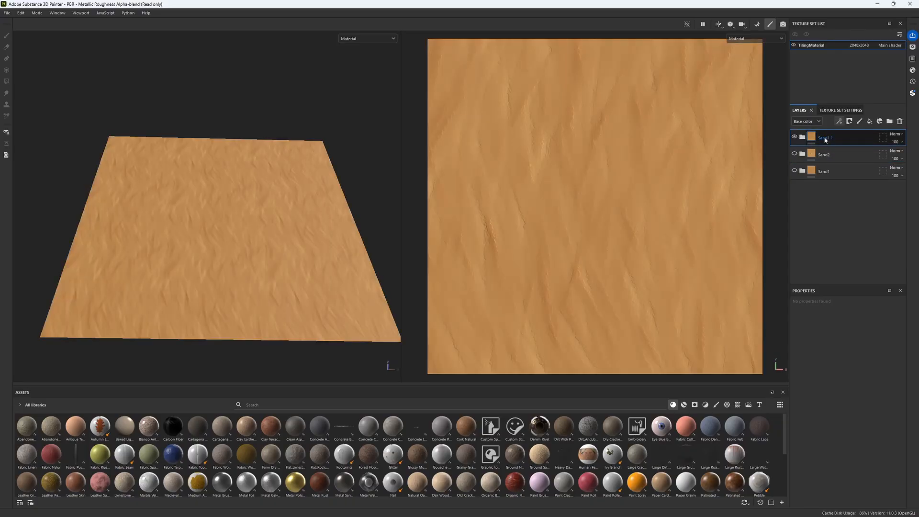
# Rename the topmost duplicated Sand1 folder to Sand3.
pyautogui.doubleClick(826, 138)
pyautogui.click(839, 138)
pyautogui.press('Return')
# Change the base colour of Sand3's ColourVariation layer to the lighter brown AF7B45 and lower its height value.
pyautogui.click(802, 137)
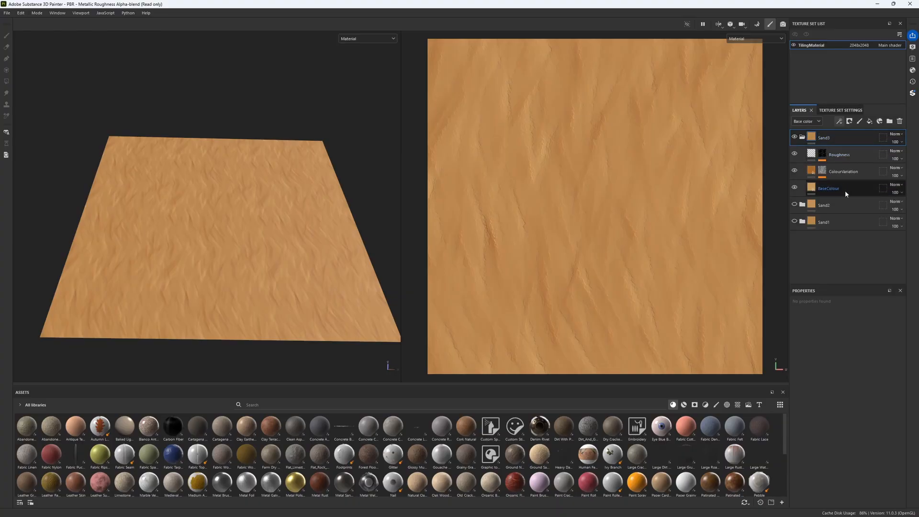
pyautogui.click(857, 169)
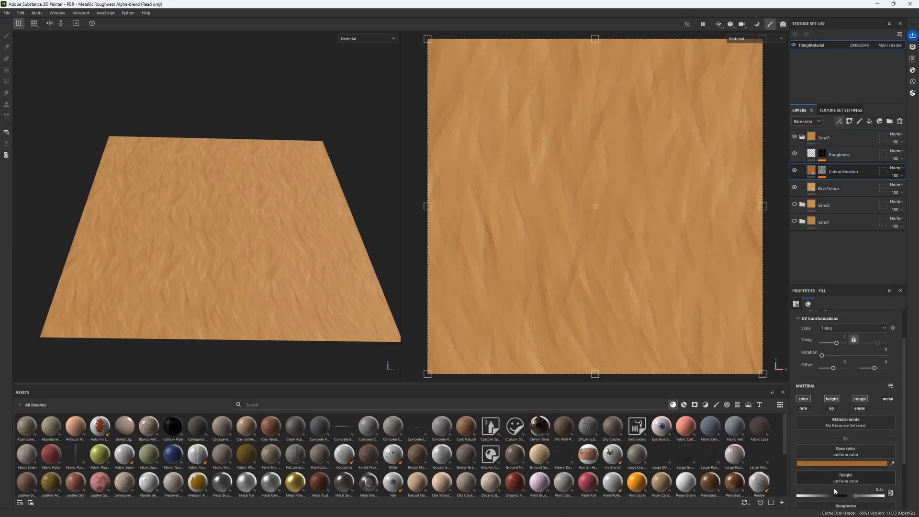
pyautogui.click(824, 463)
pyautogui.click(783, 420)
pyautogui.moveTo(784, 421); pyautogui.dragTo(797, 422)
pyautogui.click(838, 378)
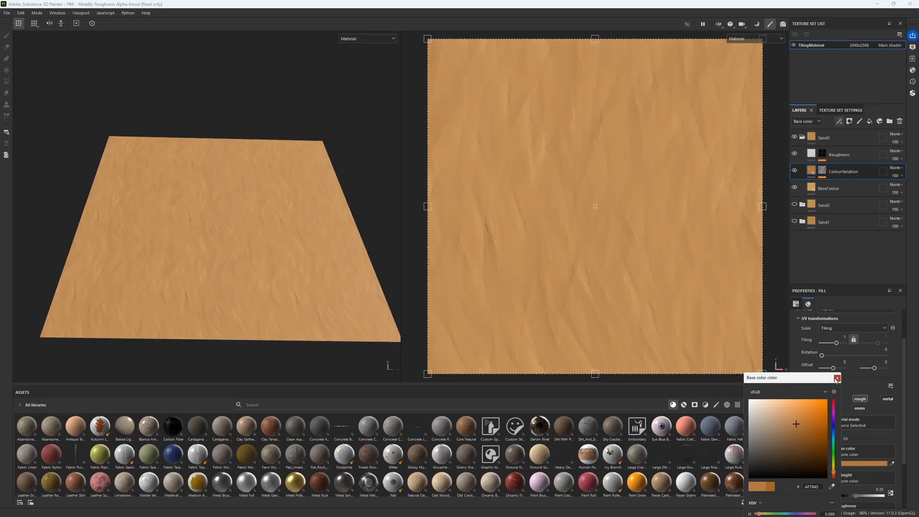
pyautogui.doubleClick(883, 489)
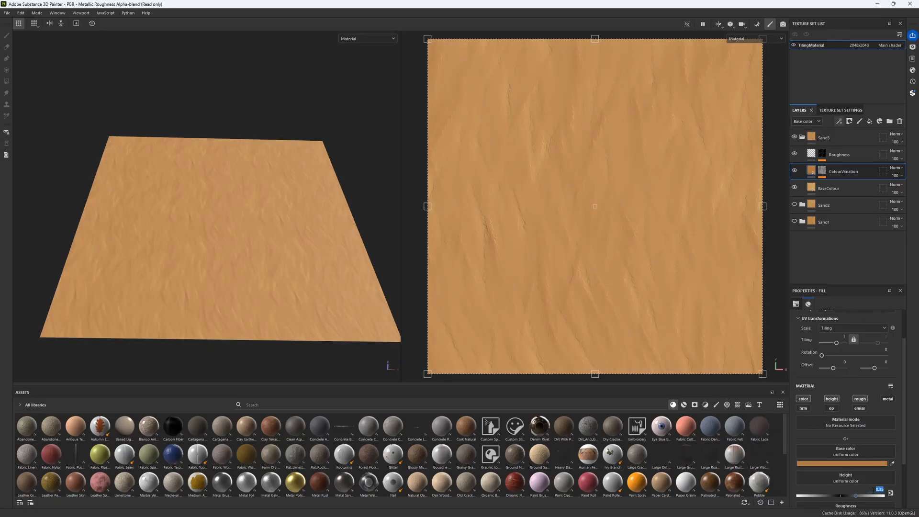
pyautogui.write('0')
# Replace the Creased texture in Sand3's ColourVariation mask with Grunge Rock.
pyautogui.click(823, 171)
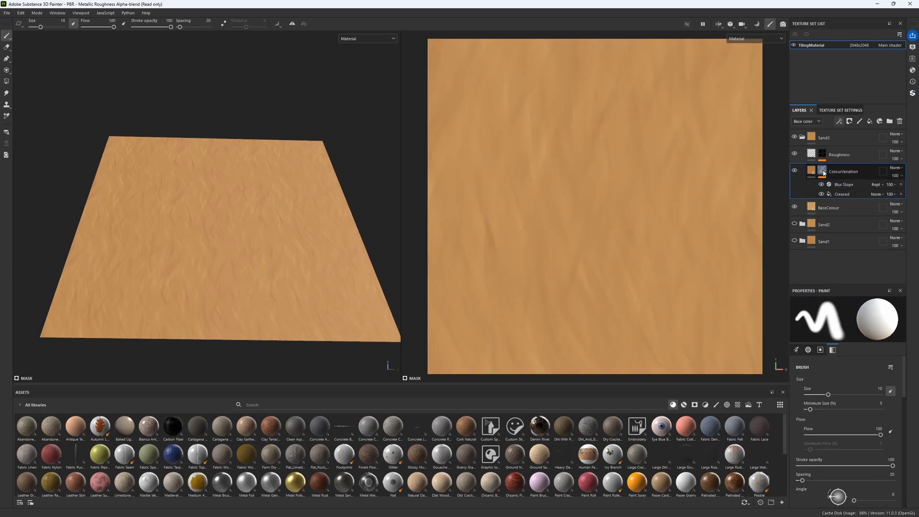
pyautogui.click(842, 194)
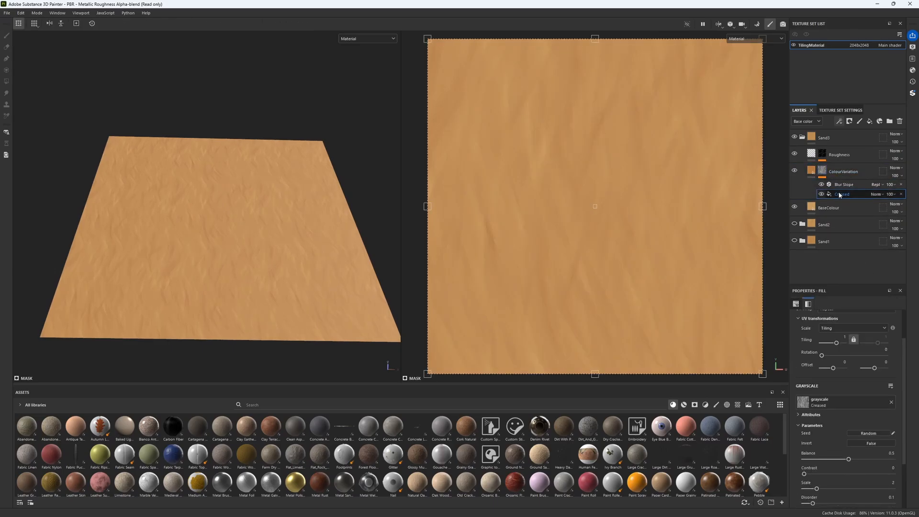
pyautogui.click(832, 403)
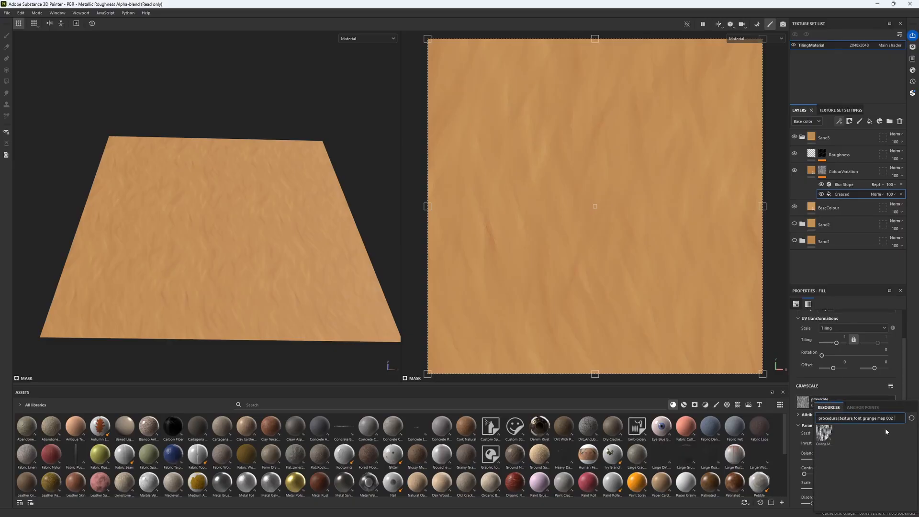
pyautogui.press('BackSpace')
pyautogui.press('BackSpace')
pyautogui.press('BackSpace')
pyautogui.press('BackSpace')
pyautogui.press('BackSpace')
pyautogui.press('BackSpace')
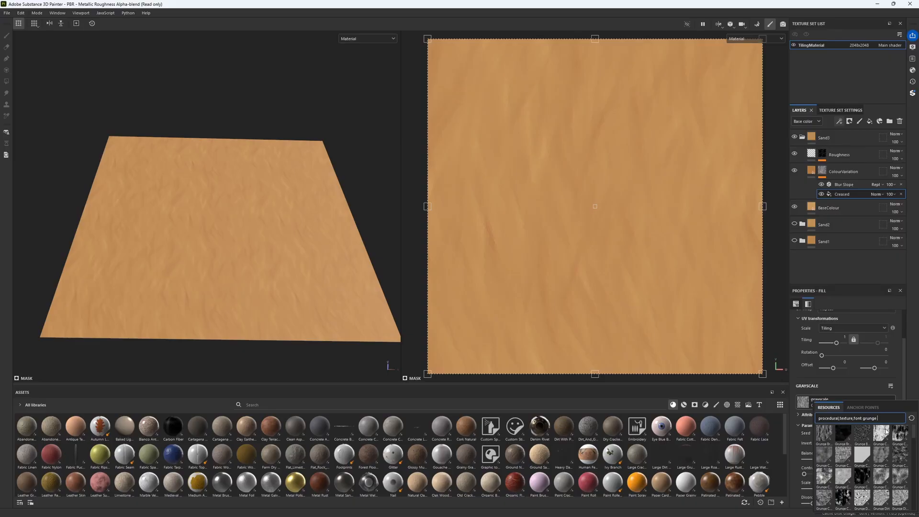
pyautogui.write('rock')
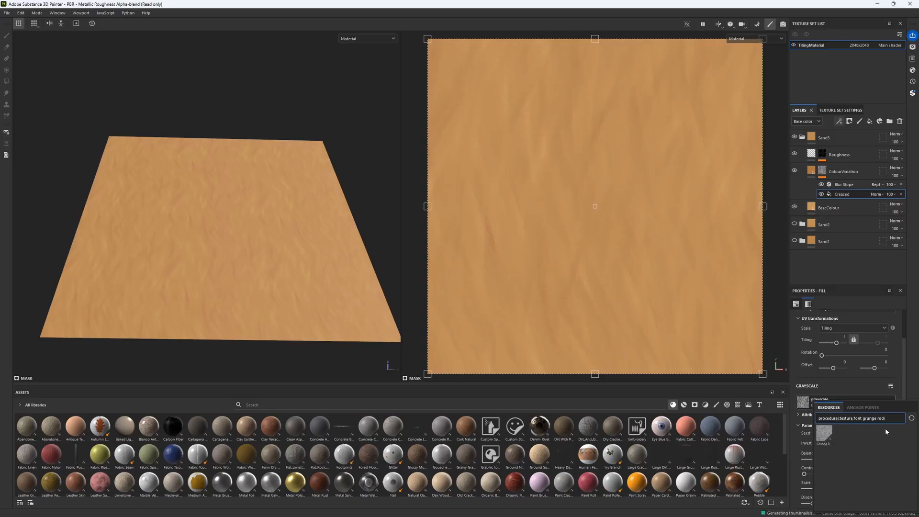
pyautogui.click(823, 431)
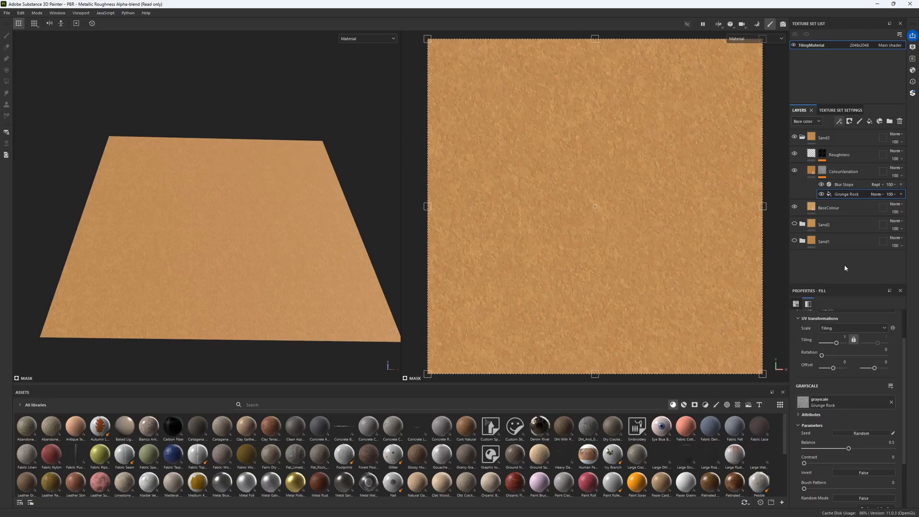
# Set the intensity of the Blur Slope filter above Grunge Rock to 0.5.
pyautogui.click(844, 185)
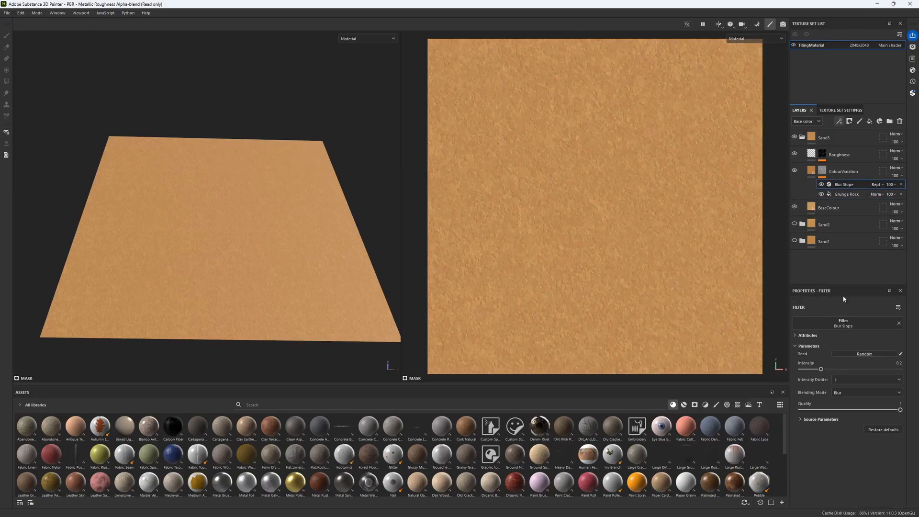
pyautogui.click(890, 364)
pyautogui.write('0.5')
pyautogui.press('Return')
# Collapse the Sand3 folder, duplicate it, and hide the original beneath the copy.
pyautogui.click(837, 137)
pyautogui.click(802, 137)
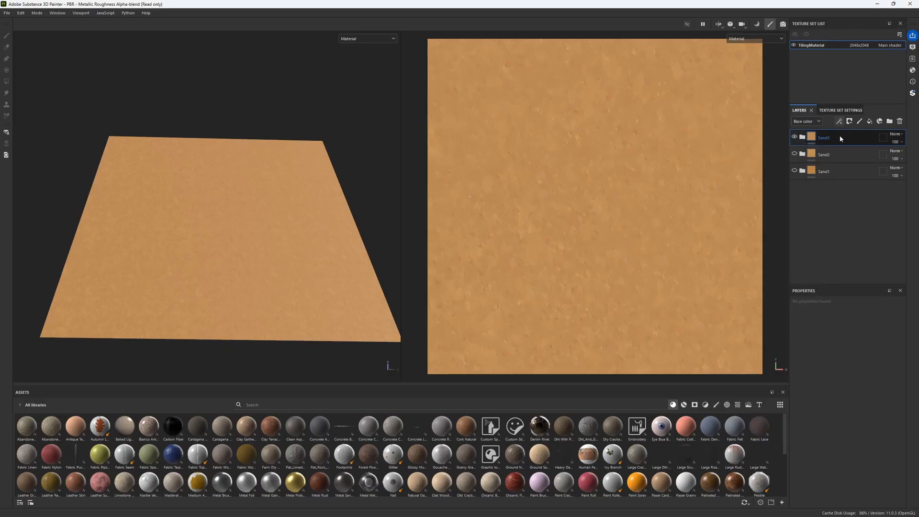
pyautogui.hotkey('ctrl', 'd')
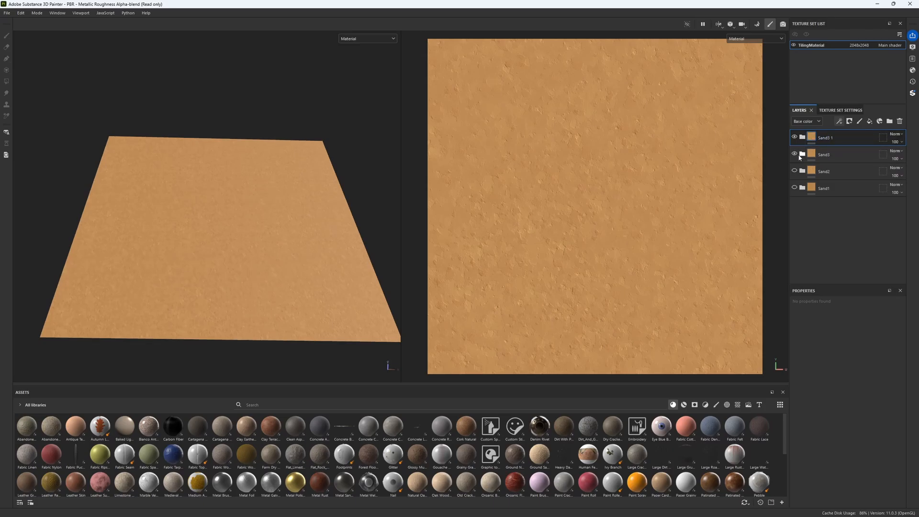
# Rename the duplicated Sand3 folder to Rock and expand it to show its layers.
pyautogui.doubleClick(838, 137)
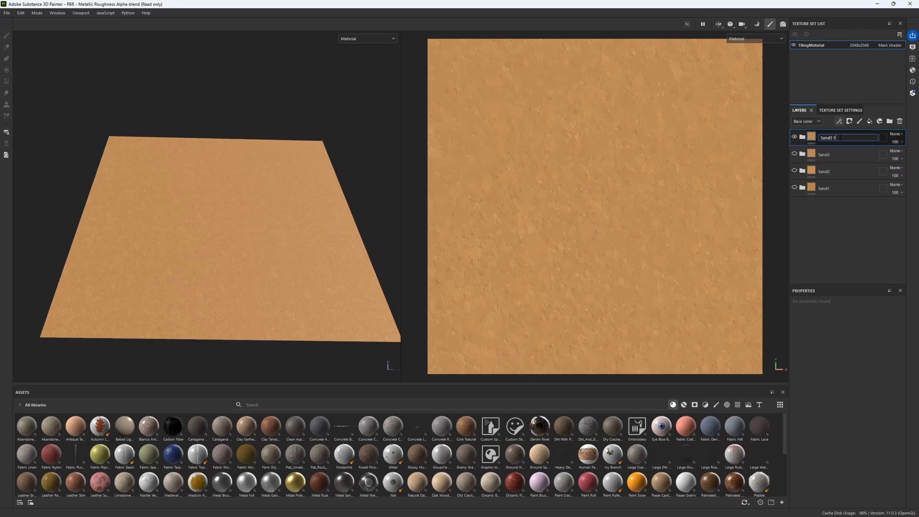
pyautogui.press('BackSpace')
pyautogui.press('BackSpace')
pyautogui.press('BackSpace')
pyautogui.press('BackSpace')
pyautogui.press('BackSpace')
pyautogui.write('Rock')
pyautogui.press('Return')
pyautogui.click(803, 137)
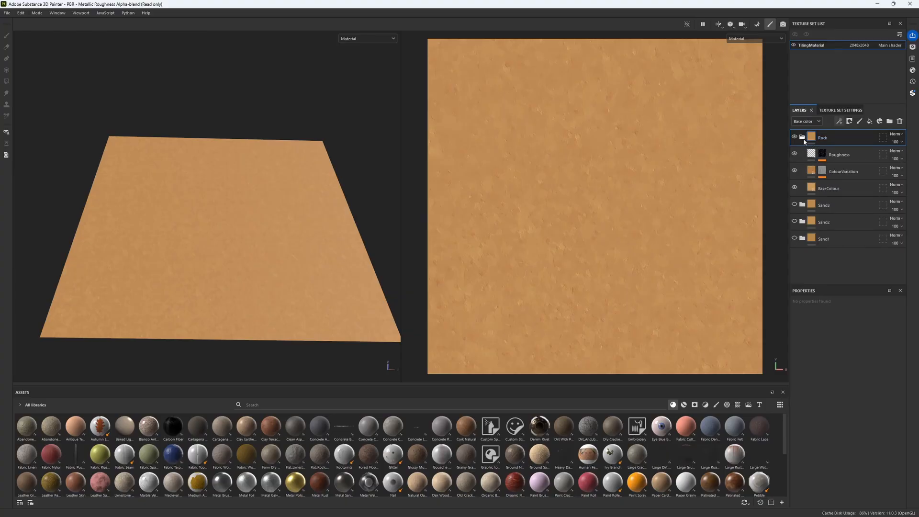
# Change the base color of the Rock folder's BaseColour layer to a darker, muted brown.
pyautogui.click(840, 189)
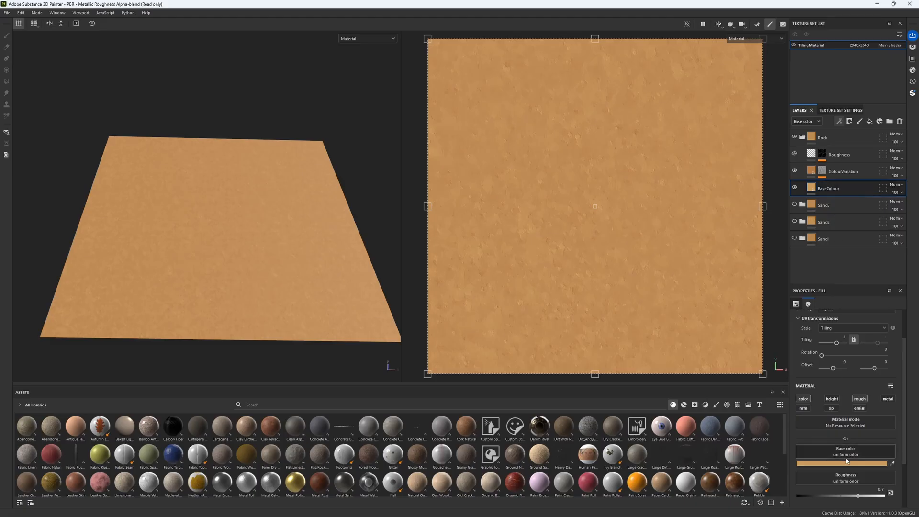
pyautogui.click(824, 464)
pyautogui.click(795, 434)
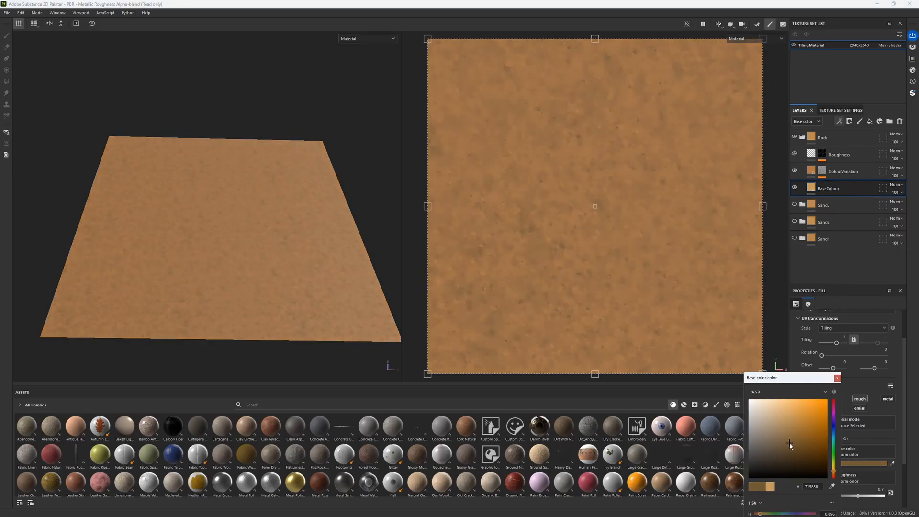
pyautogui.click(838, 379)
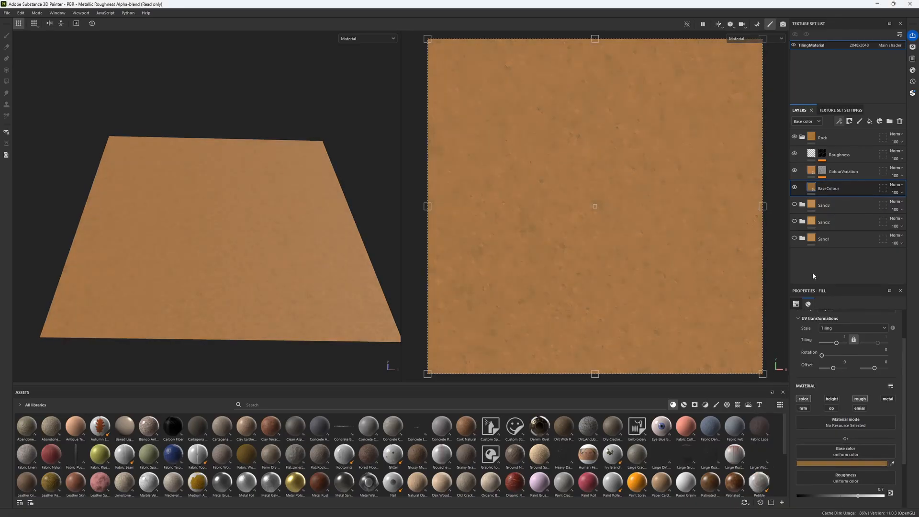
# Change the base color of the Rock folder's ColourVariation layer to a dark, warm brown.
pyautogui.click(833, 171)
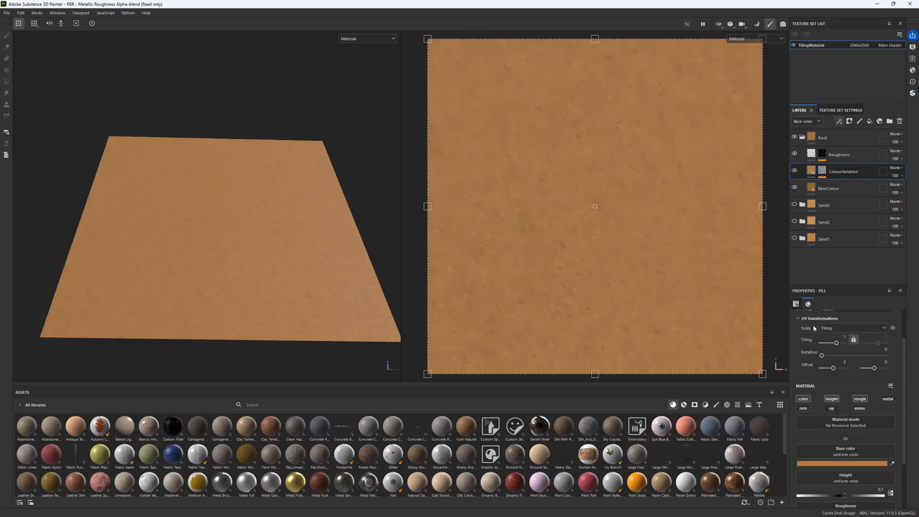
pyautogui.click(850, 463)
pyautogui.click(800, 441)
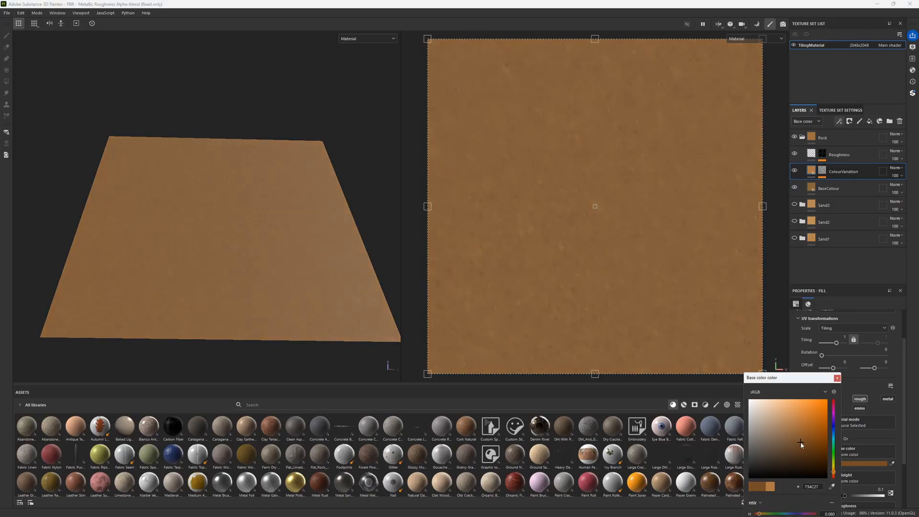
pyautogui.click(838, 379)
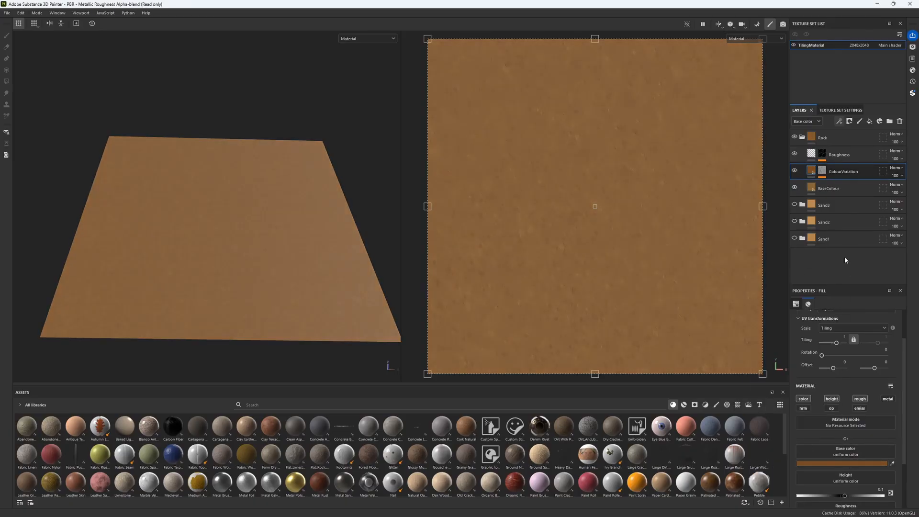
# Replace the Grunge Rock texture in the Rock folder's ColourVariation mask with Grunge Concrete Dusty.
pyautogui.click(827, 173)
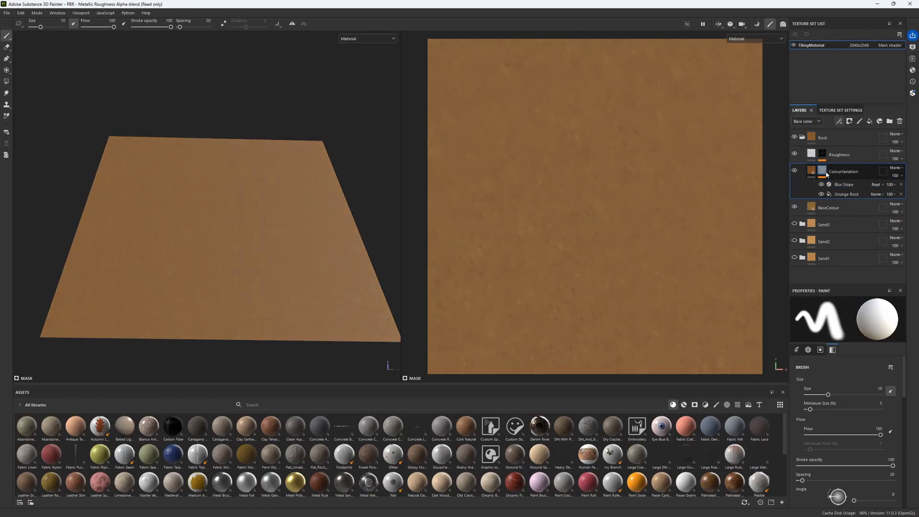
pyautogui.click(847, 194)
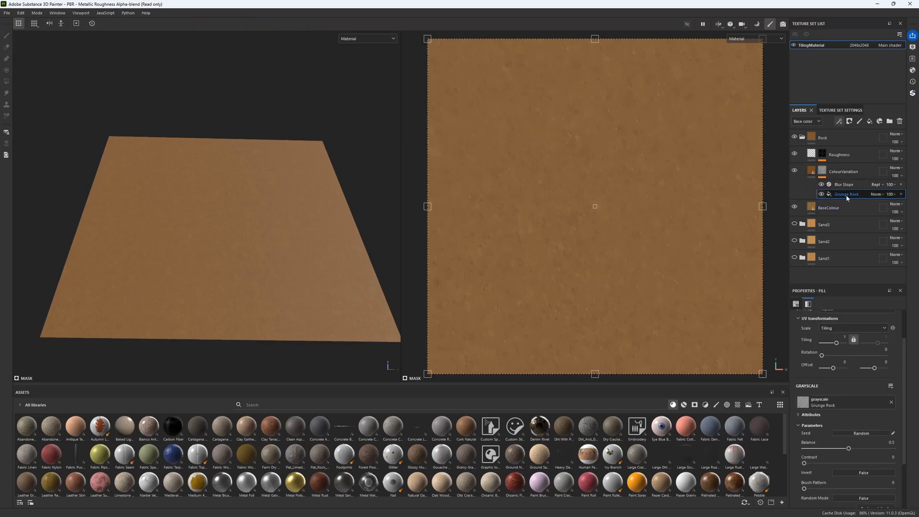
pyautogui.click(840, 407)
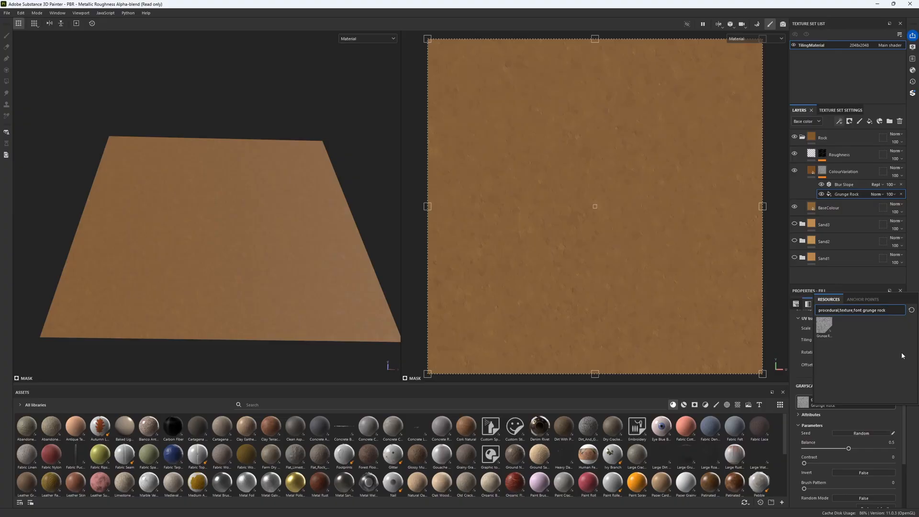
pyautogui.press('BackSpace')
pyautogui.write('con')
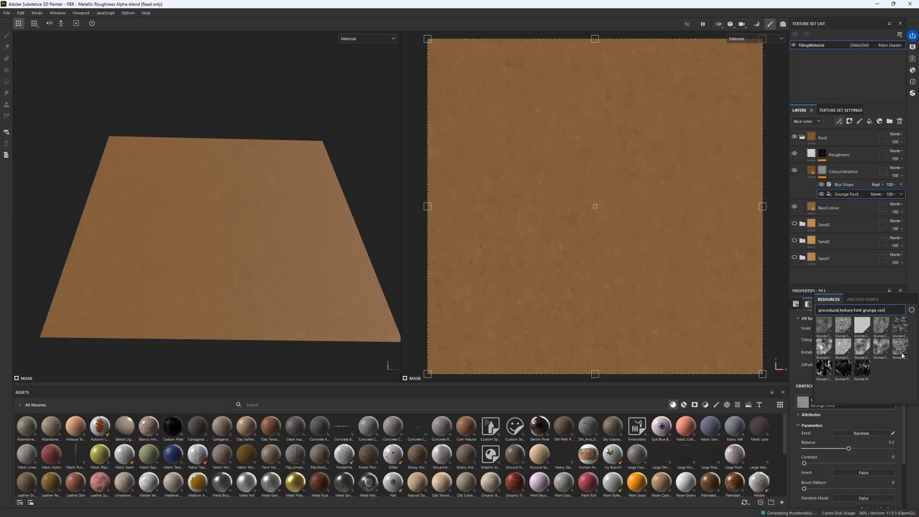
pyautogui.write('crete dusty')
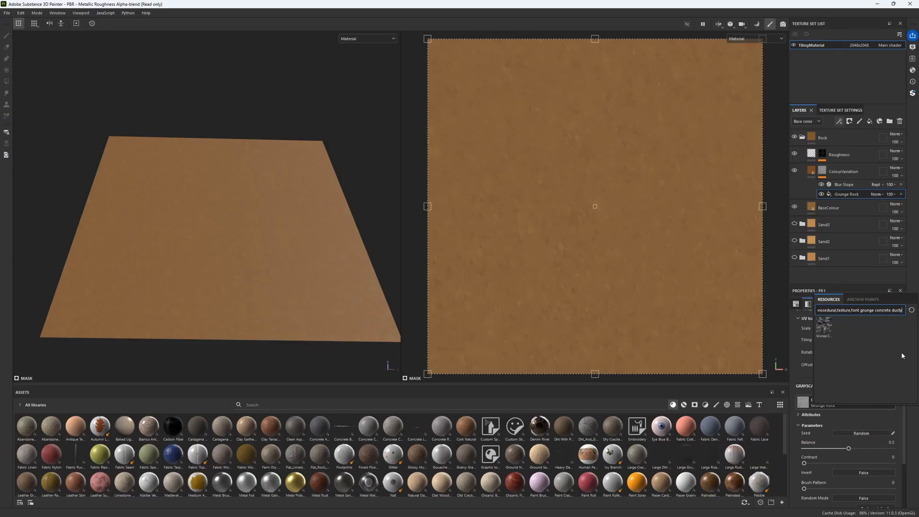
pyautogui.click(824, 327)
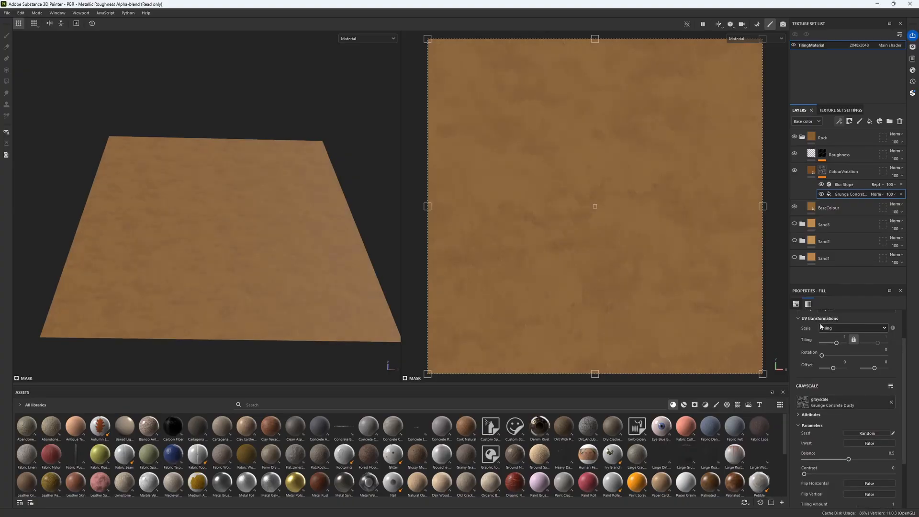
# Delete the Roughness layer from the Rock folder.
pyautogui.click(855, 154)
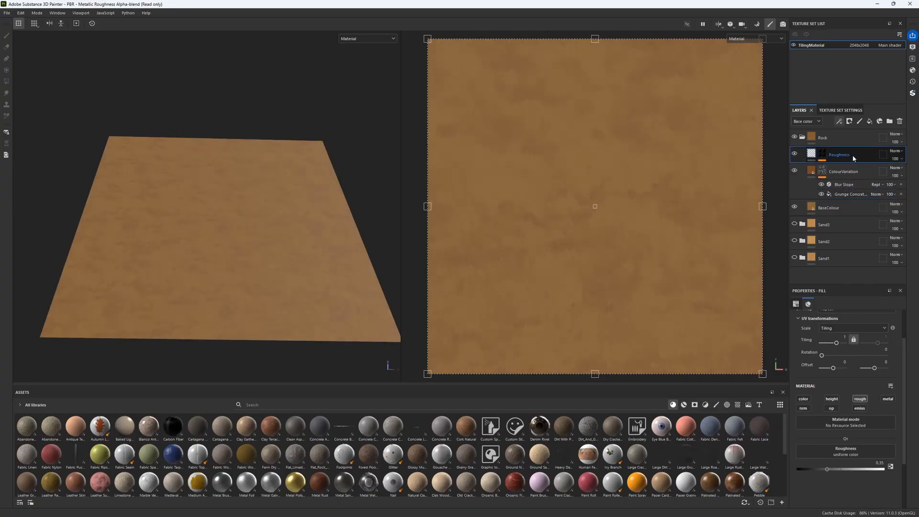
pyautogui.press('Delete')
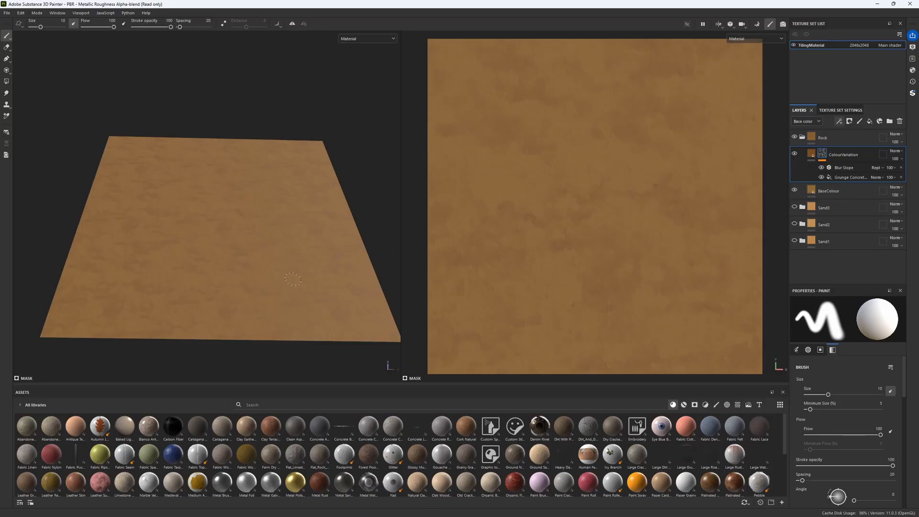
pyautogui.keyDown('alt'); pyautogui.moveTo(306, 249); pyautogui.dragTo(300, 319); pyautogui.keyUp('alt')
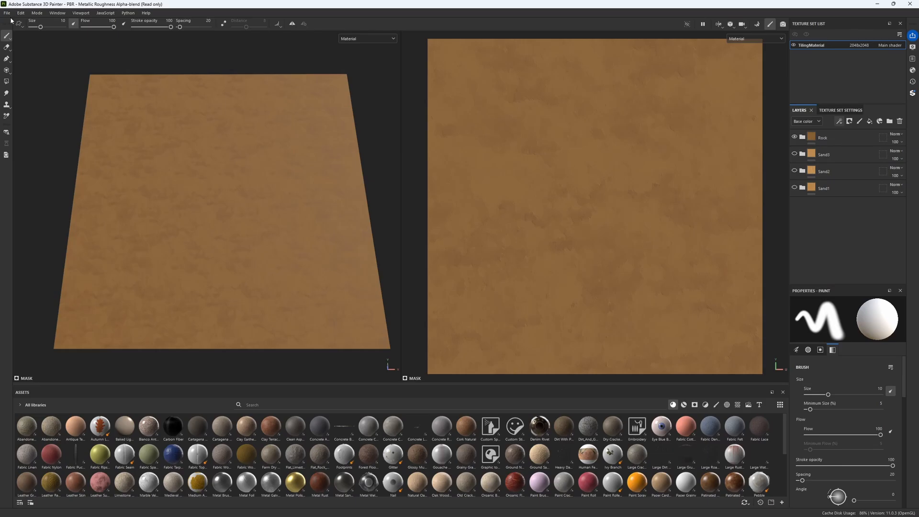
# Open the texture export settings and create a new output template named UnityTerrain.
pyautogui.click(7, 13)
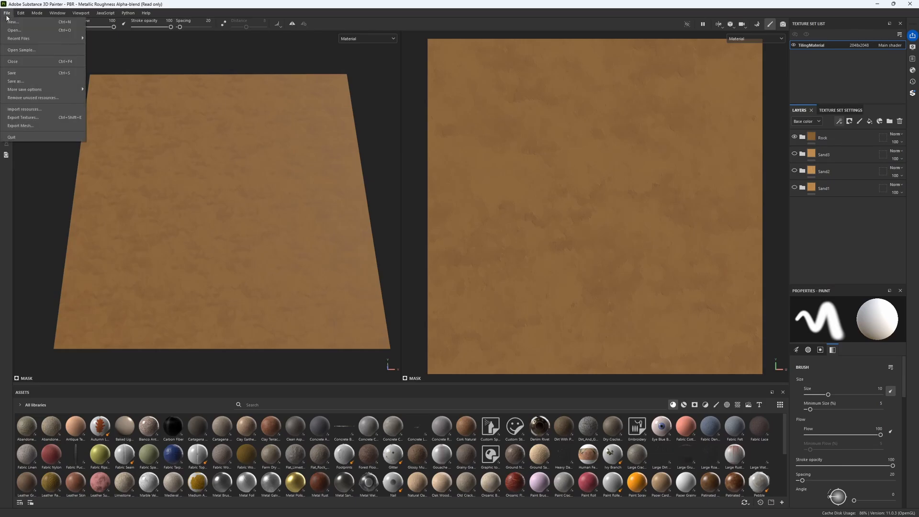
pyautogui.click(38, 122)
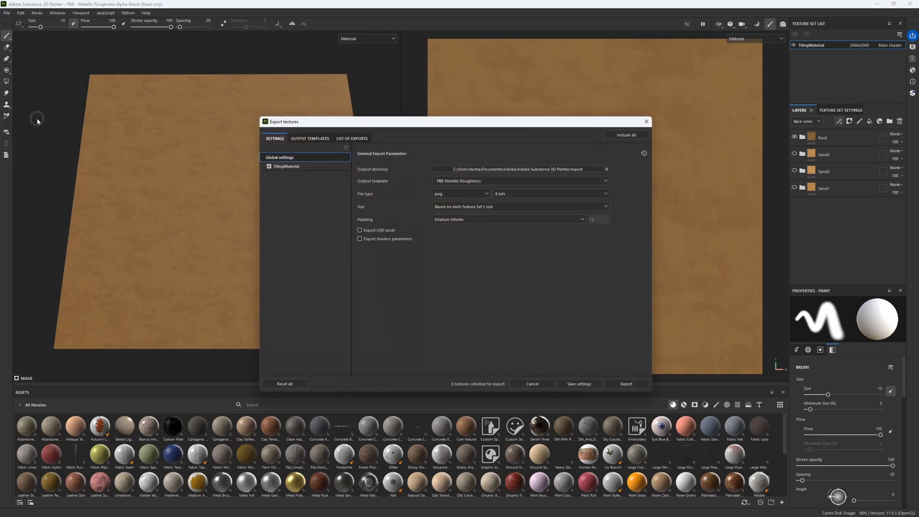
pyautogui.click(315, 138)
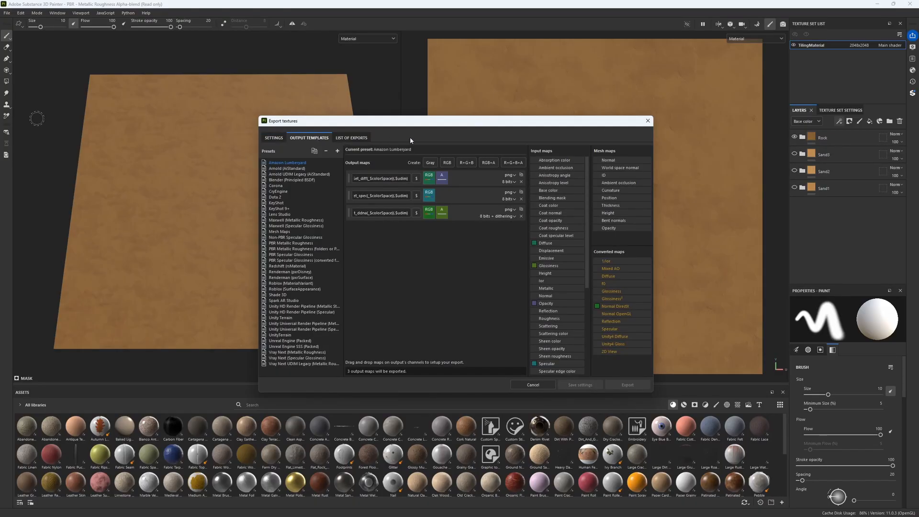
pyautogui.click(337, 151)
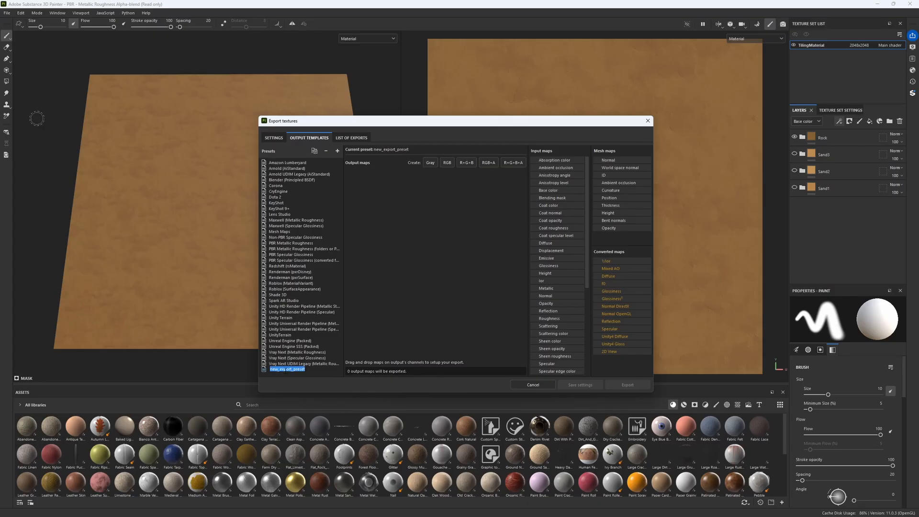
pyautogui.write('UnityTerrain')
pyautogui.press('Return')
# Add an RGB+A output map to the new template and name it $textureSet_Diffuse_Smooth.
pyautogui.click(489, 163)
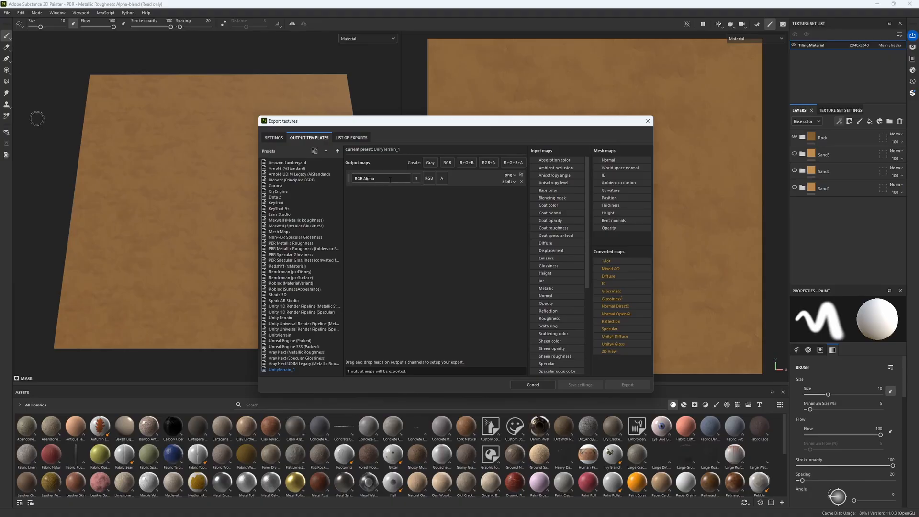
pyautogui.doubleClick(354, 178)
pyautogui.write('$textureSet_Diffuse_Smooth')
# Add an RGB output map to the template and name it $textureSet_Normal.
pyautogui.click(447, 163)
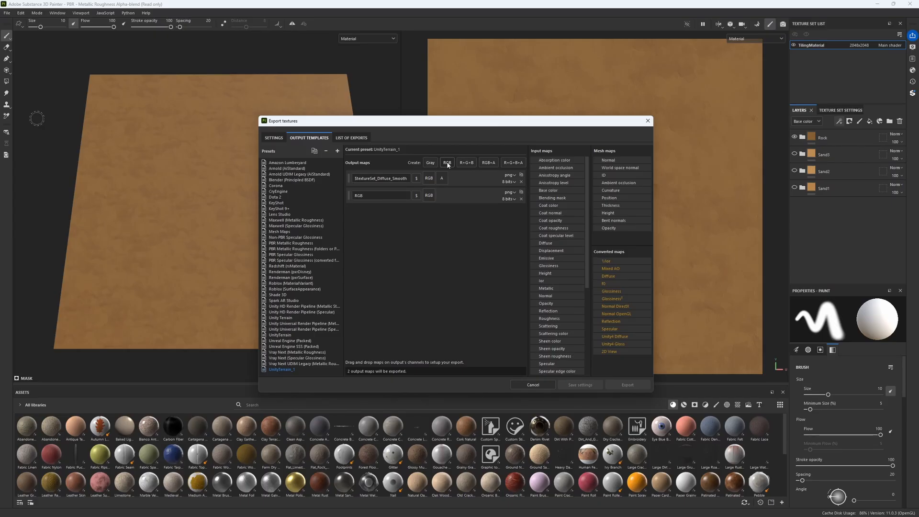
pyautogui.doubleClick(378, 199)
pyautogui.write('$textureSet_Normal')
pyautogui.press('Return')
# Assign Base color to the RGB and Glossiness to the alpha of $textureSet_Diffuse_Smooth, and Normal OpenGL to the RGB channels of $textureSet_Normal.
pyautogui.moveTo(558, 191); pyautogui.dragTo(428, 180)
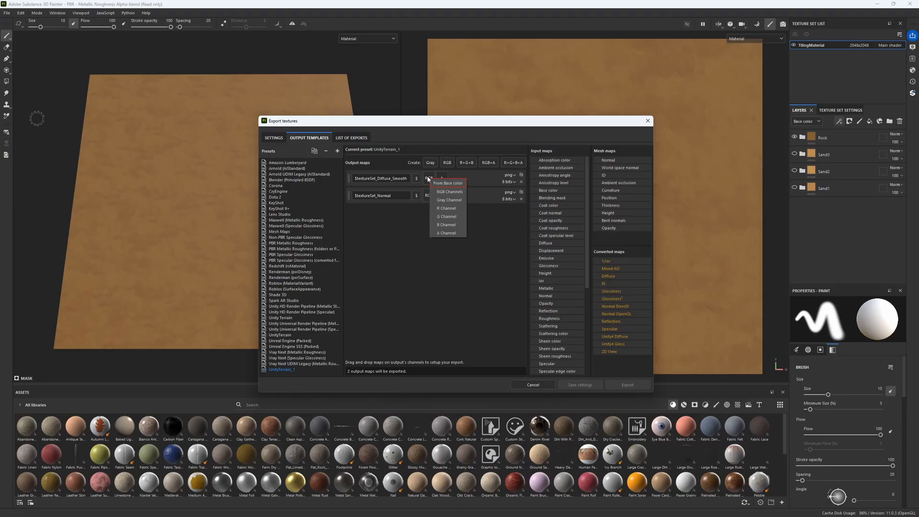
pyautogui.click(450, 192)
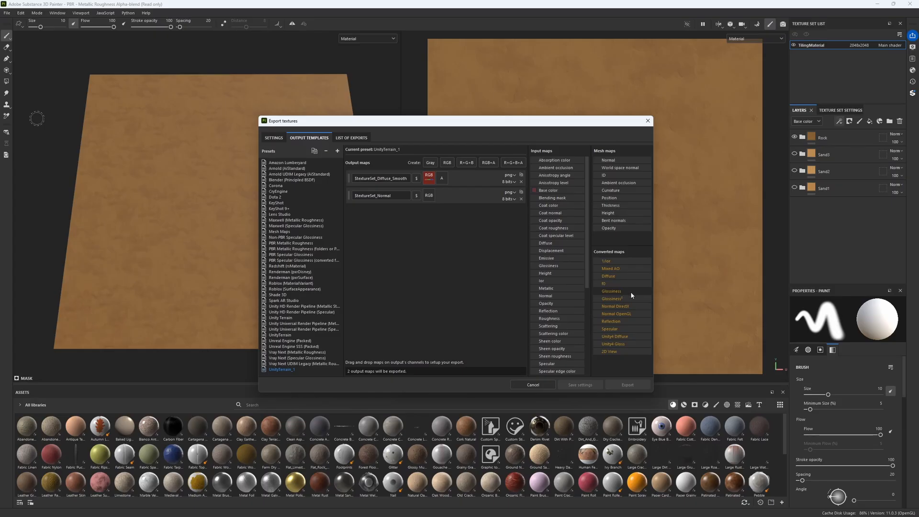
pyautogui.moveTo(631, 292); pyautogui.dragTo(444, 178)
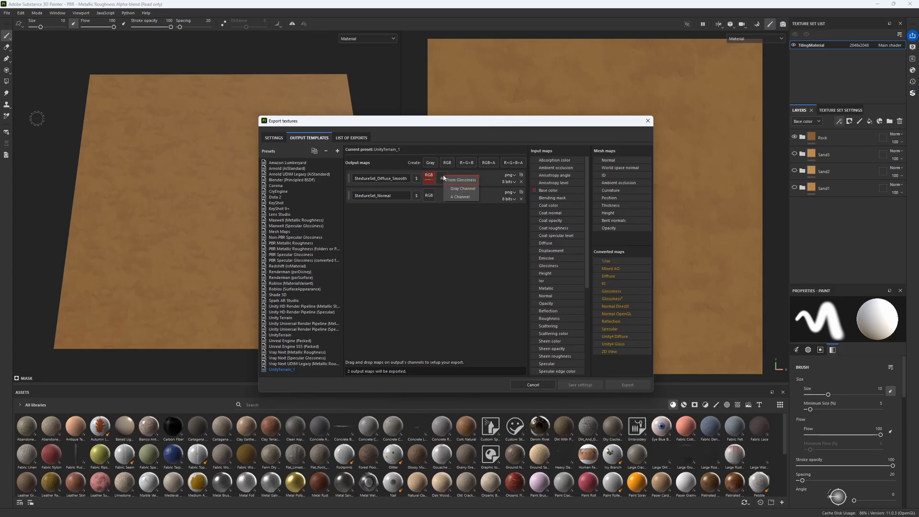
pyautogui.click(466, 191)
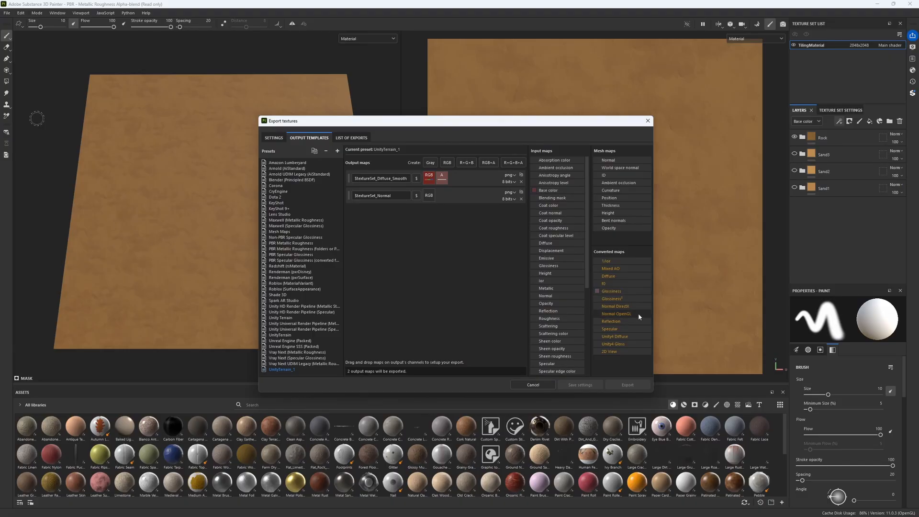
pyautogui.moveTo(638, 313); pyautogui.dragTo(432, 197)
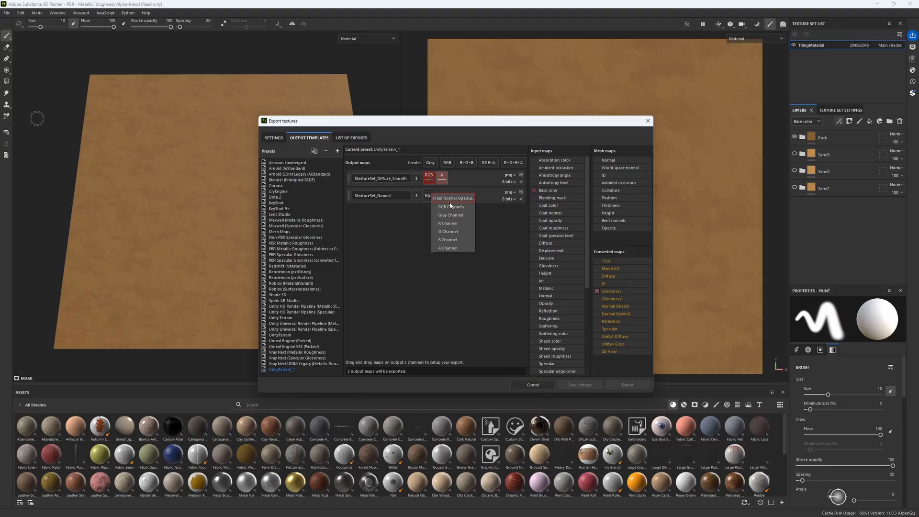
pyautogui.click(453, 211)
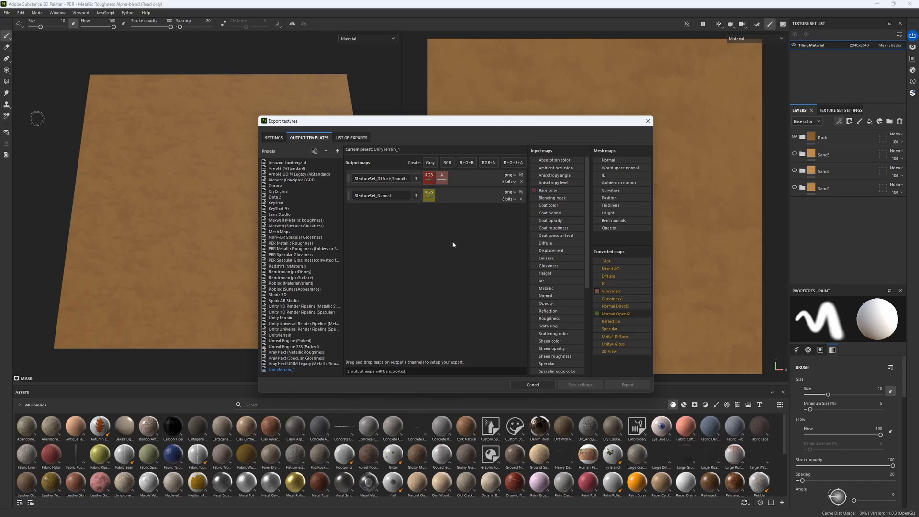
# Set the global output template to UnityTerrain_1, check TilingMaterial's output maps, and save the export settings.
pyautogui.click(274, 137)
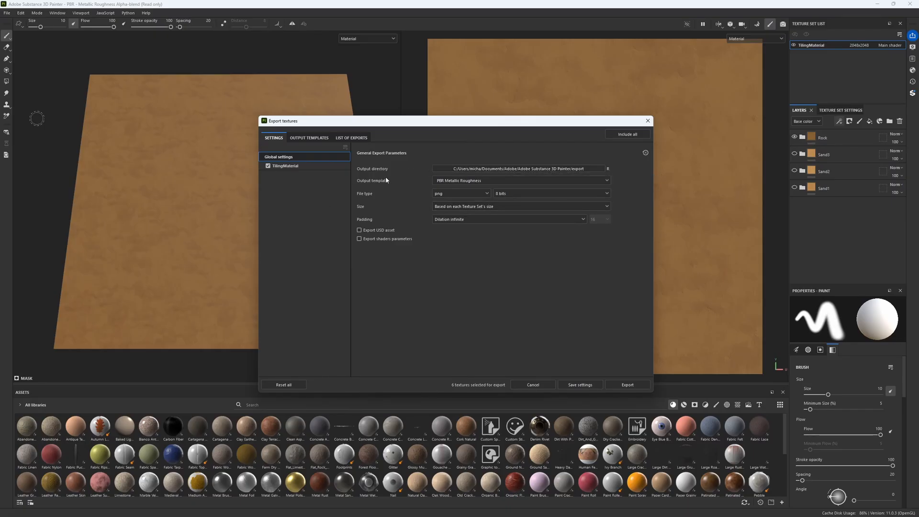
pyautogui.click(448, 181)
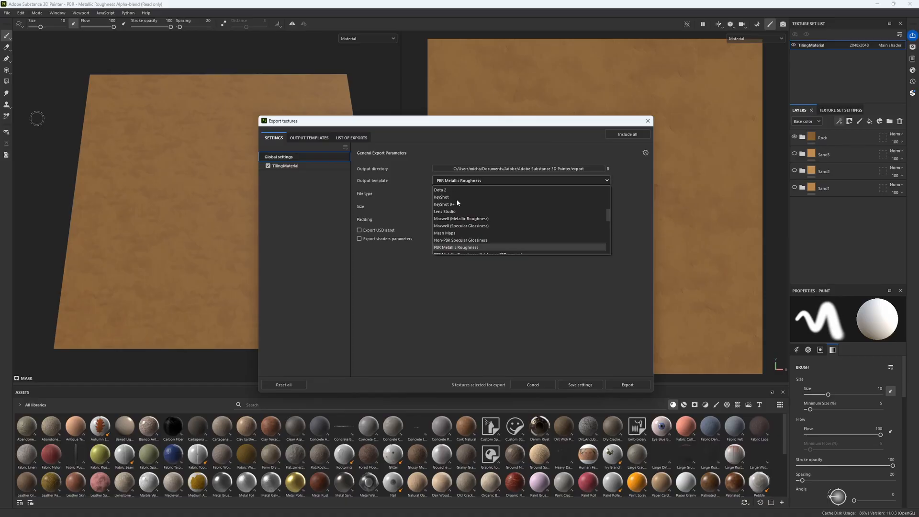
pyautogui.scroll(-5, 458, 203)
pyautogui.click(451, 253)
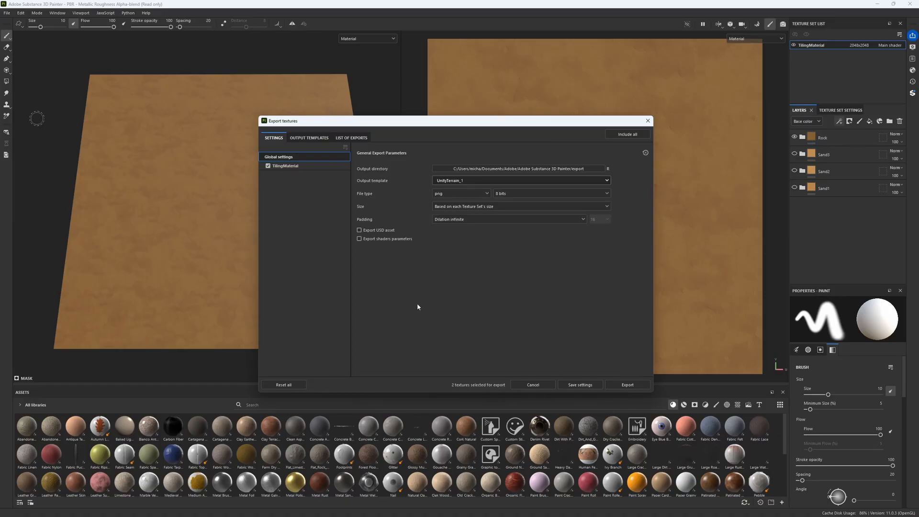
pyautogui.click(285, 167)
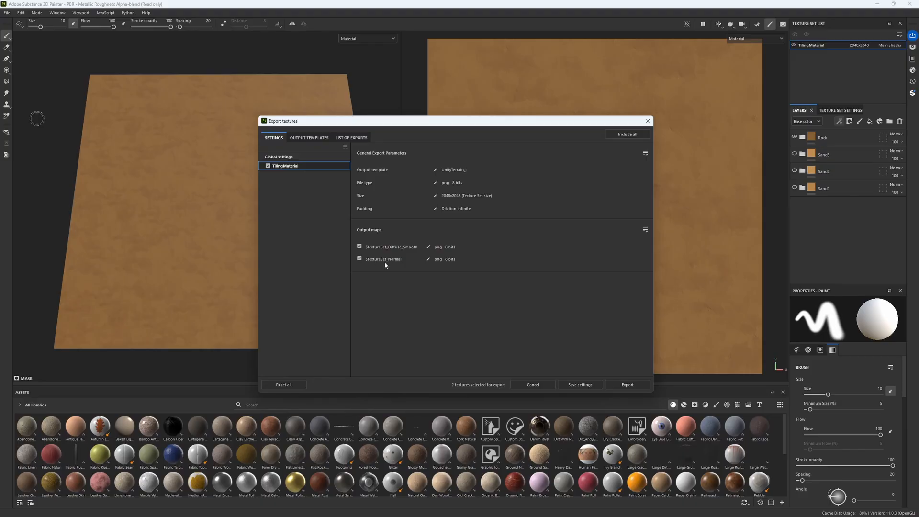
pyautogui.click(289, 158)
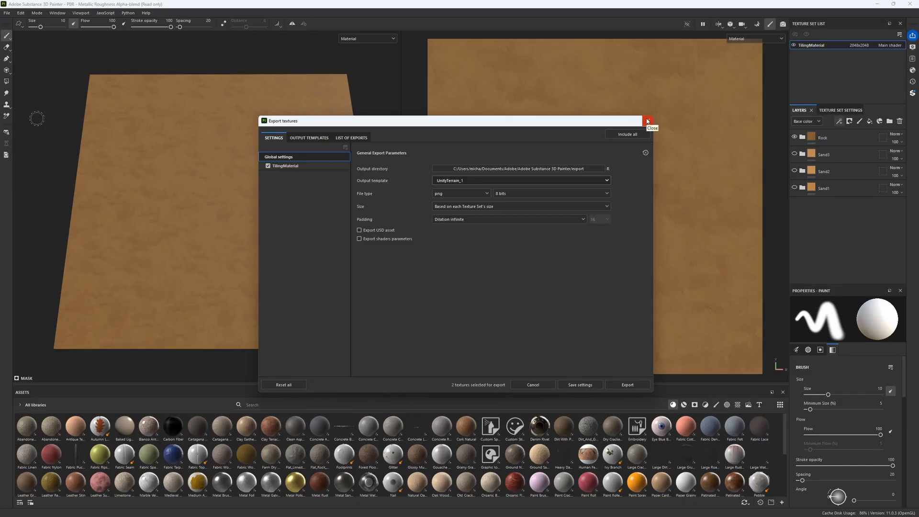
pyautogui.click(584, 385)
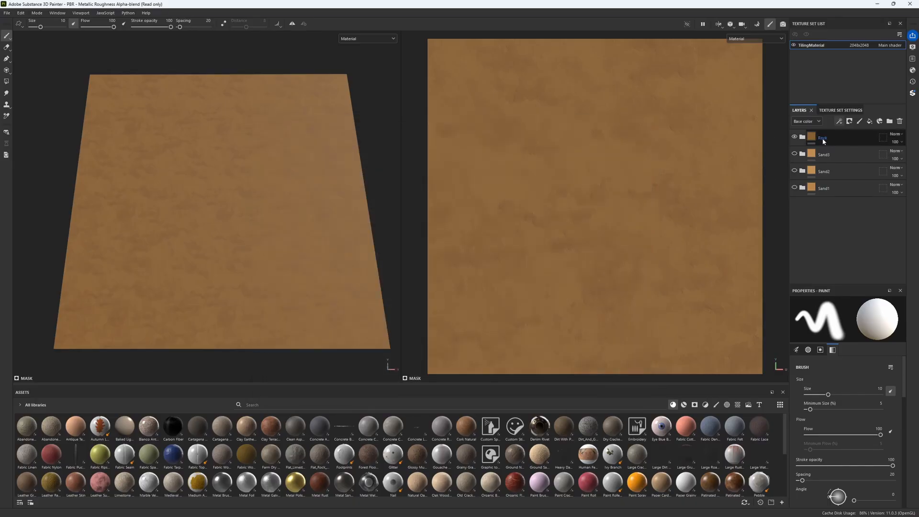
# Hide the Rock folder and show the Sand3 folder instead.
pyautogui.click(795, 138)
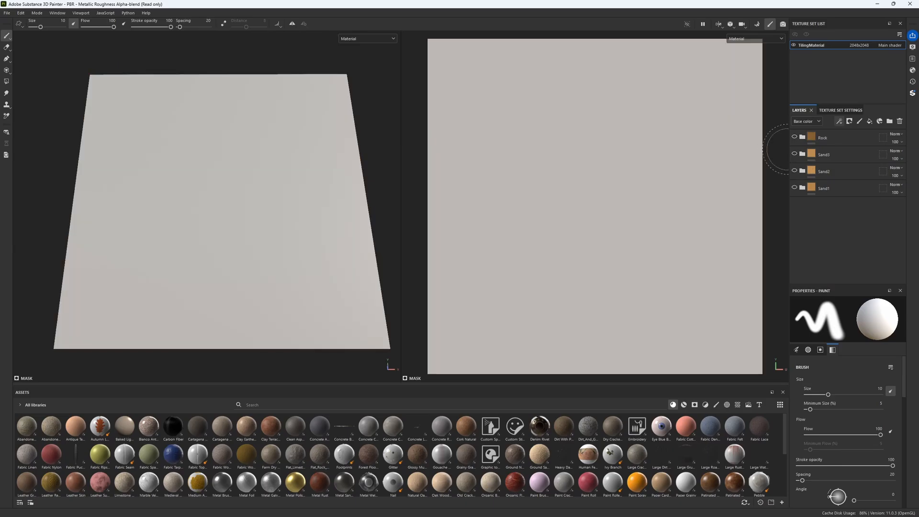
pyautogui.click(795, 154)
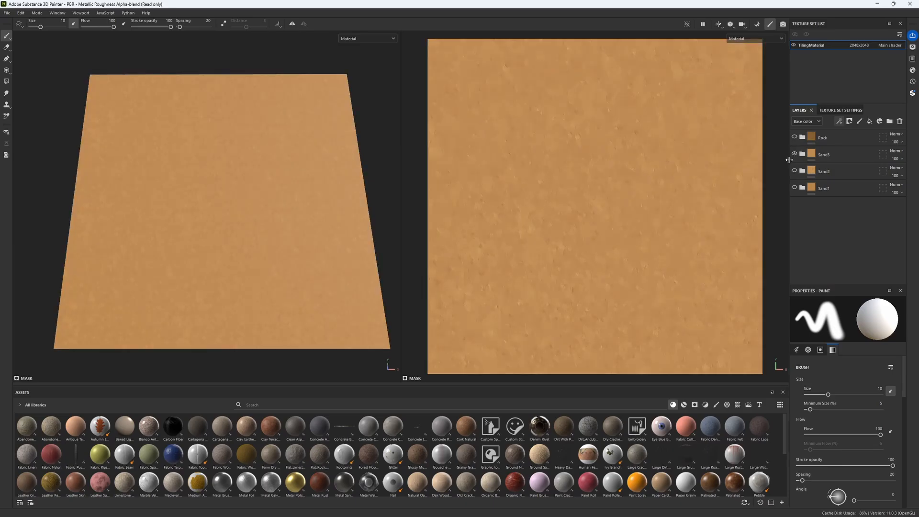
# Review the texture export settings with only the Sand3 folder visible and close them.
pyautogui.click(7, 13)
pyautogui.click(33, 119)
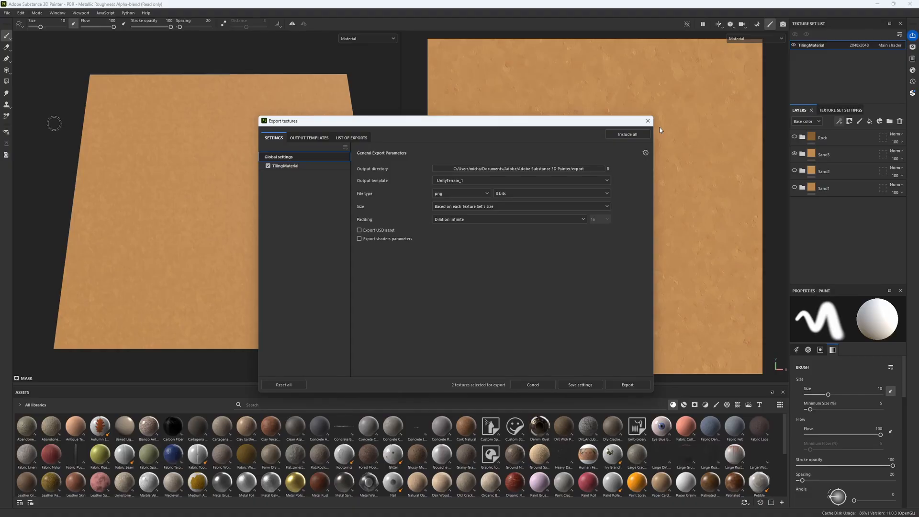
pyautogui.click(647, 123)
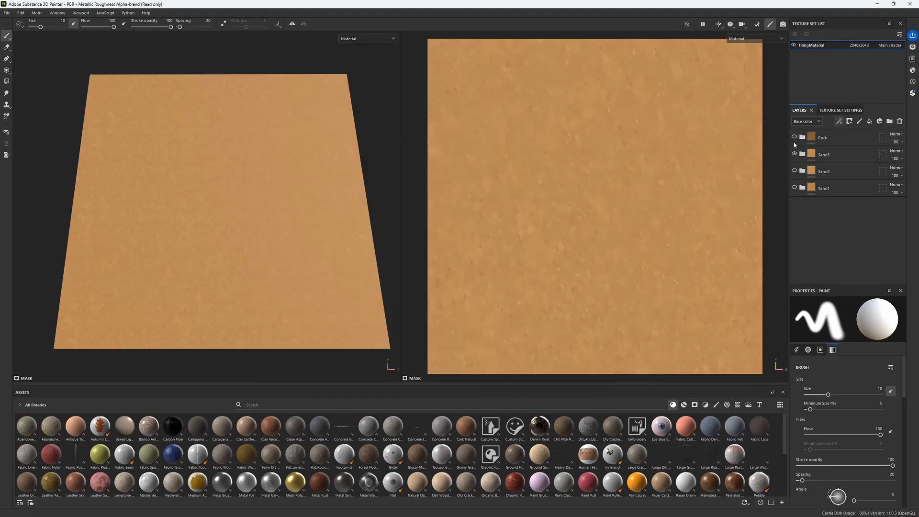
# Hide the Sand3 folder, show Sand2 instead, and check the texture export settings for it.
pyautogui.click(795, 154)
pyautogui.click(795, 171)
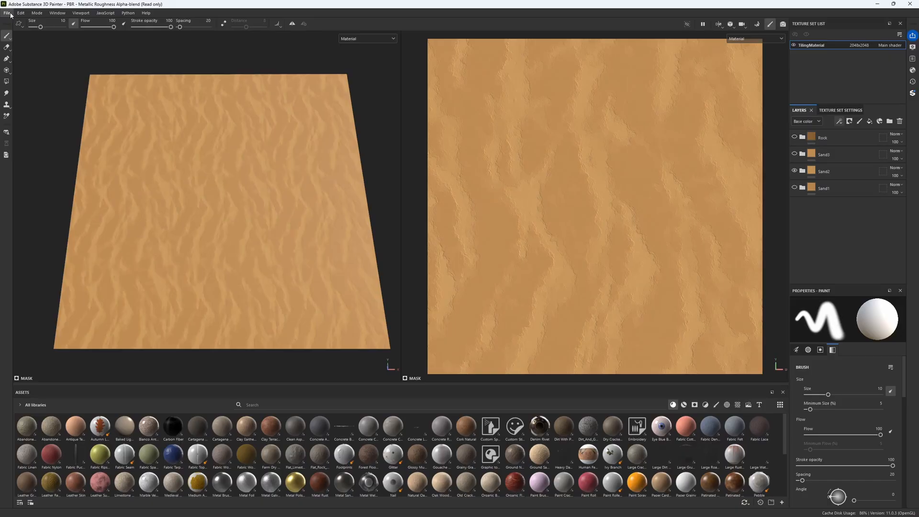
pyautogui.click(8, 13)
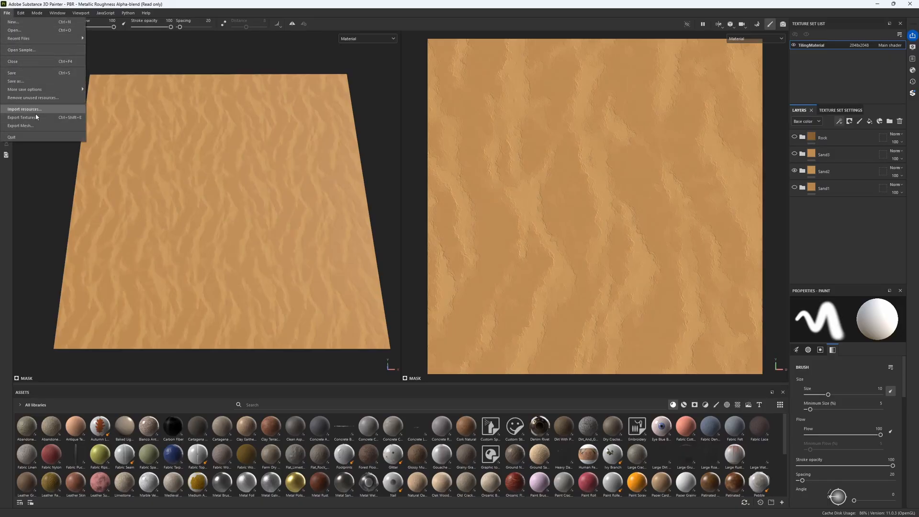
pyautogui.click(21, 118)
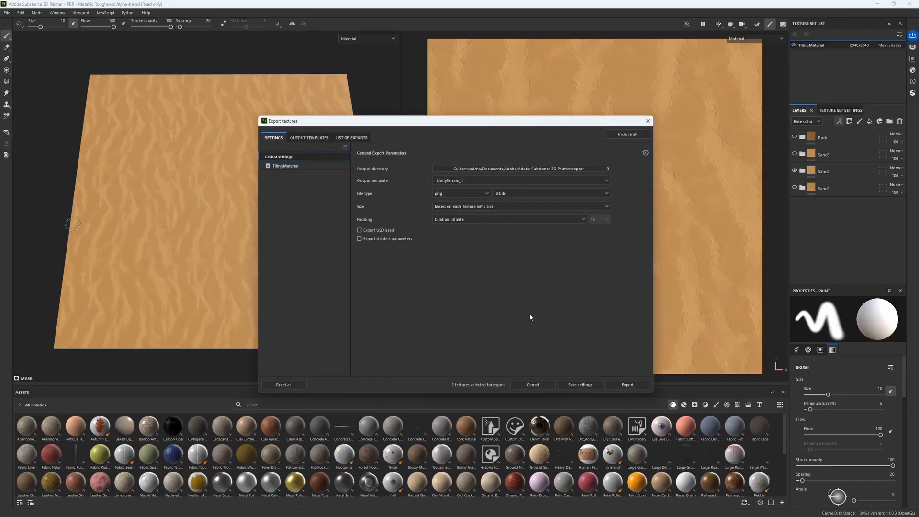
pyautogui.press('Escape')
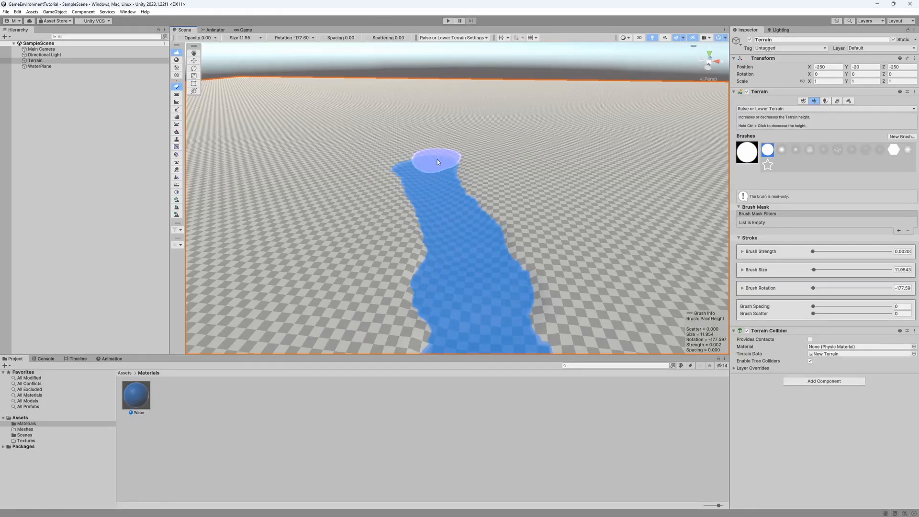
# Switch to Unity and lower the terrain at the far end of the river to carve its channel further.
pyautogui.moveTo(438, 160)
pyautogui.keyDown('ctrl'); pyautogui.mouseDown()
pyautogui.moveTo(462, 169)
pyautogui.moveTo(443, 189)
pyautogui.mouseUp(); pyautogui.keyUp('ctrl')
pyautogui.press('a')
pyautogui.moveTo(443, 189); pyautogui.dragTo(449, 195, button='right')
pyautogui.press('s')
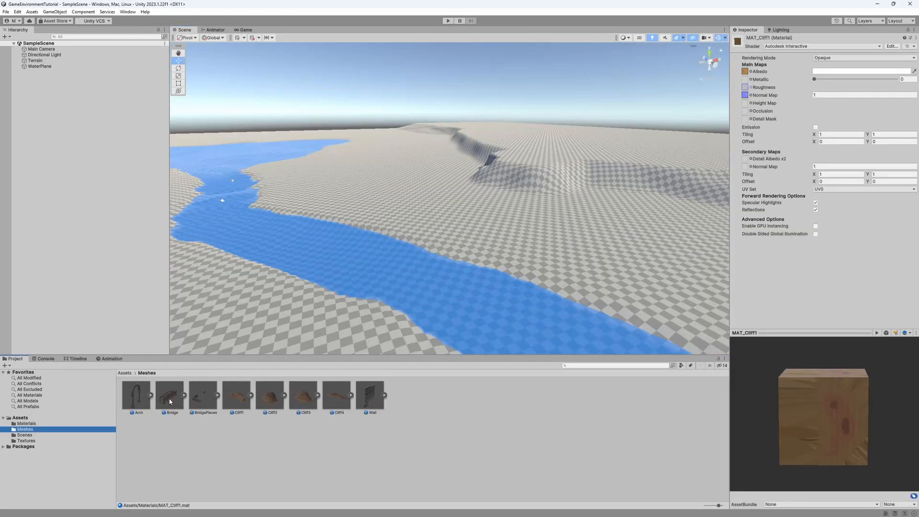
# Place the Bridge model from the Meshes folder onto the terrain in the scene.
pyautogui.moveTo(170, 396); pyautogui.dragTo(529, 172)
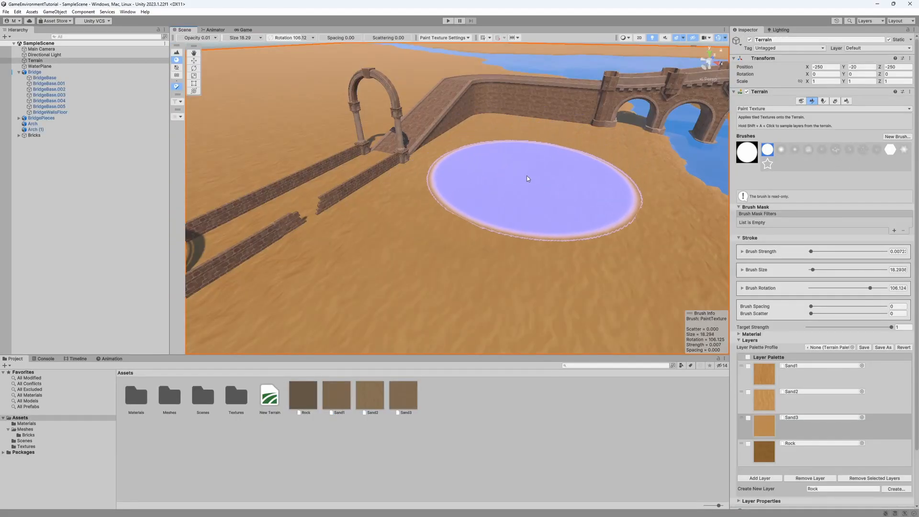
pyautogui.moveTo(367, 207); pyautogui.dragTo(374, 191, button='right')
pyautogui.press('s')
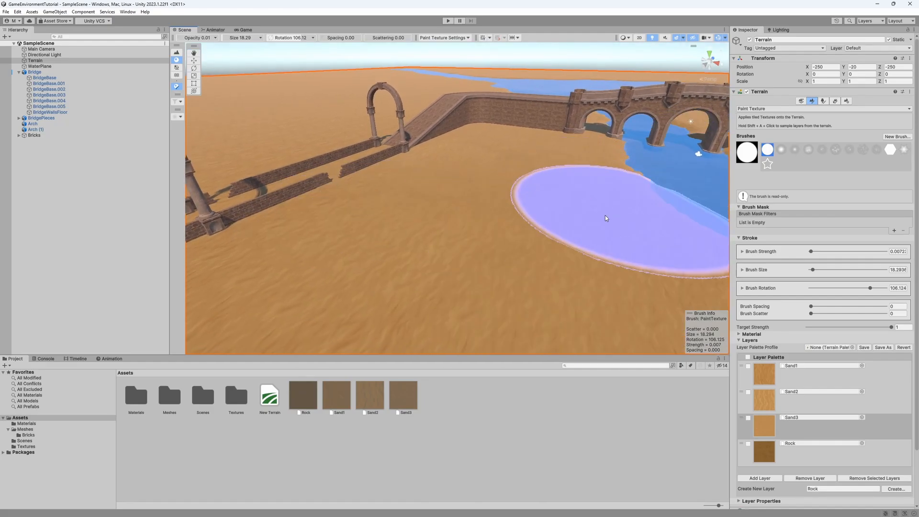